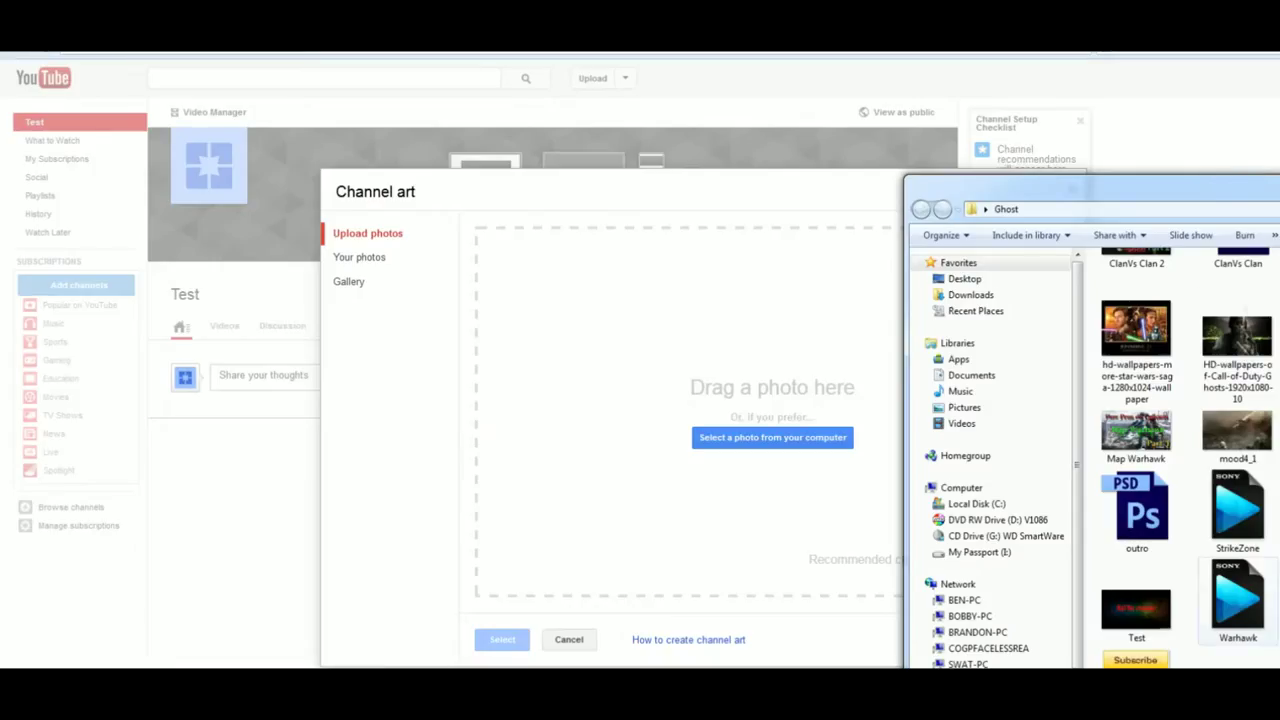
Upload the Test image from the Ghost folder as channel art and apply it to the channel.
drag(1150, 610, 729, 360)
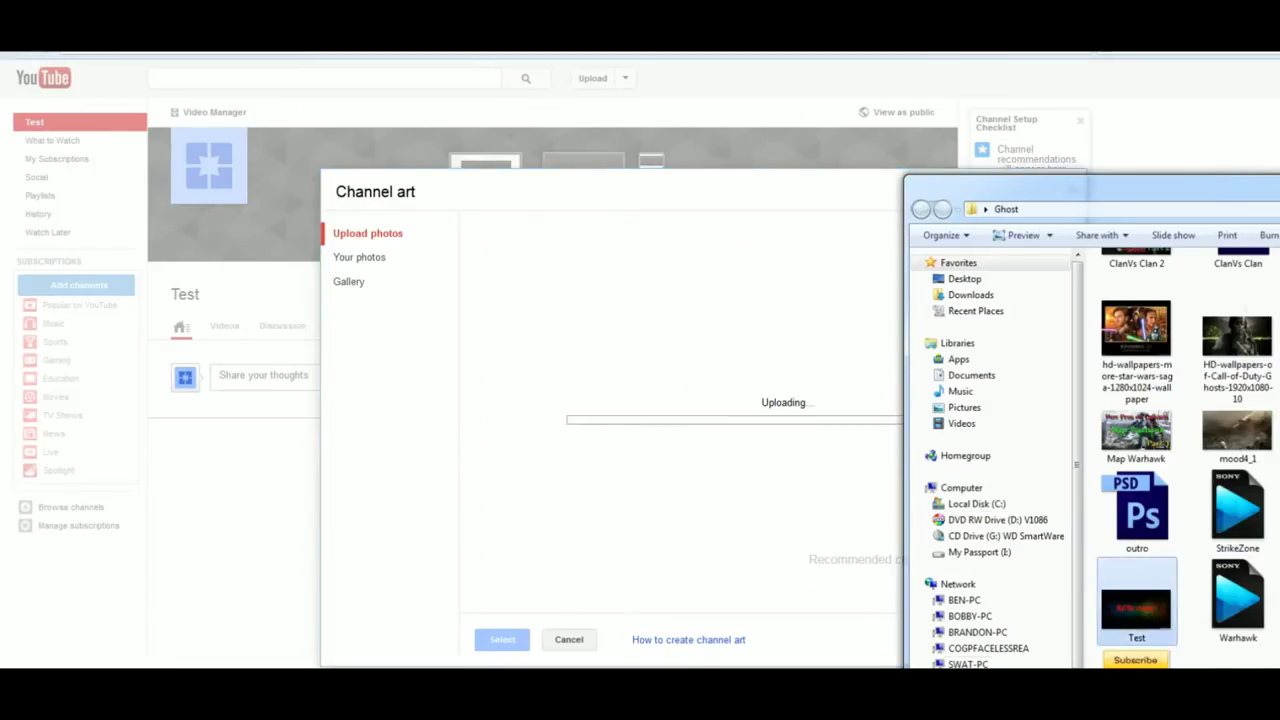
key(alt+Tab)
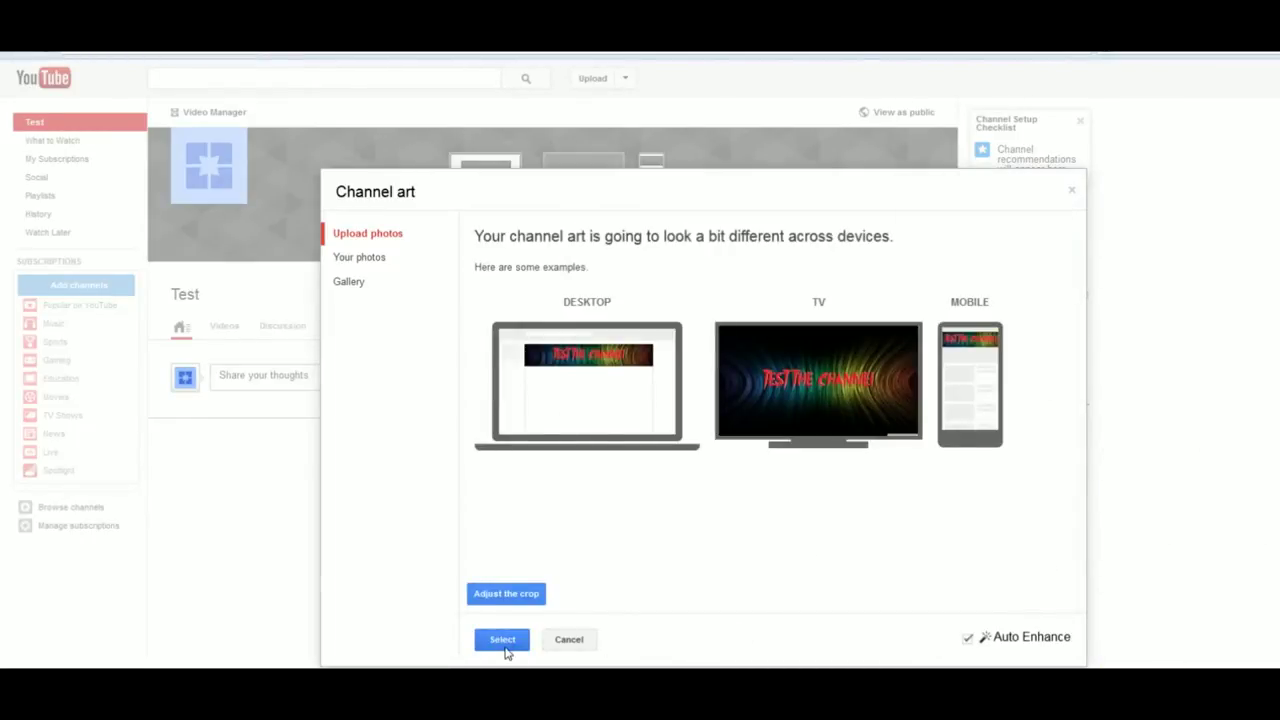
click(503, 641)
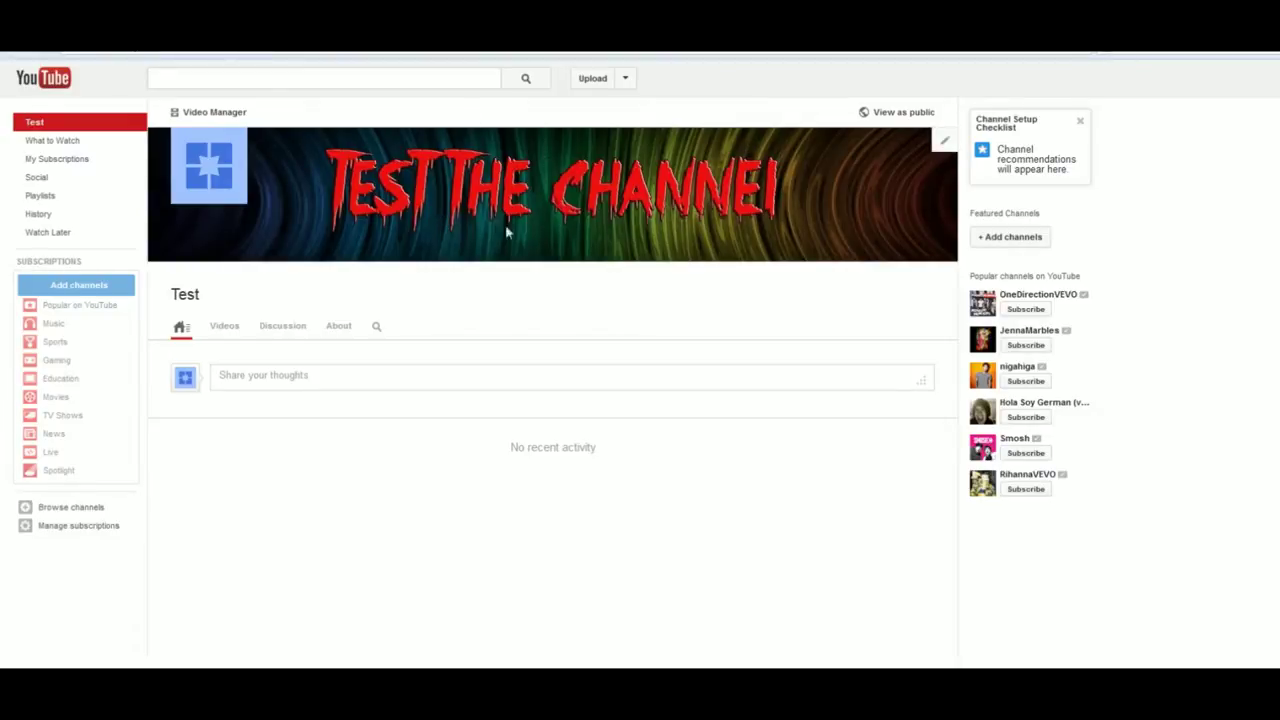
Open the channel icon for editing on Google+ and upload Test en.jpg as the new profile photo.
click(229, 141)
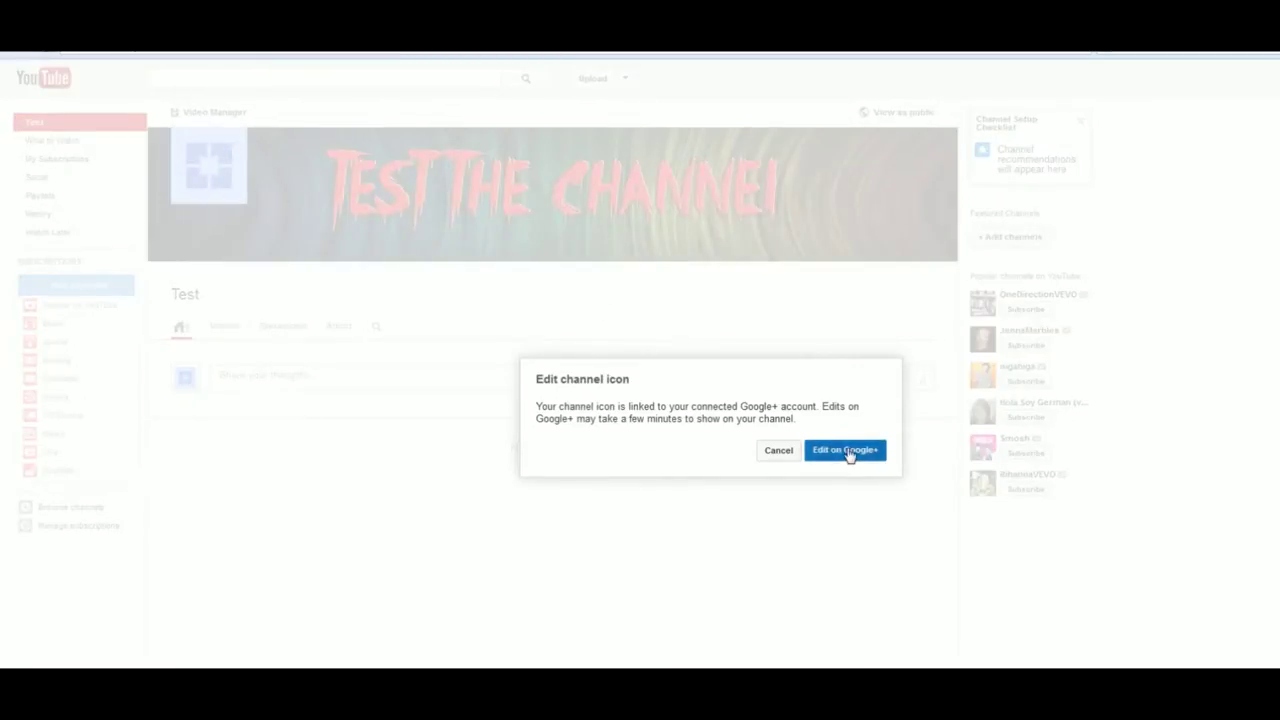
click(847, 452)
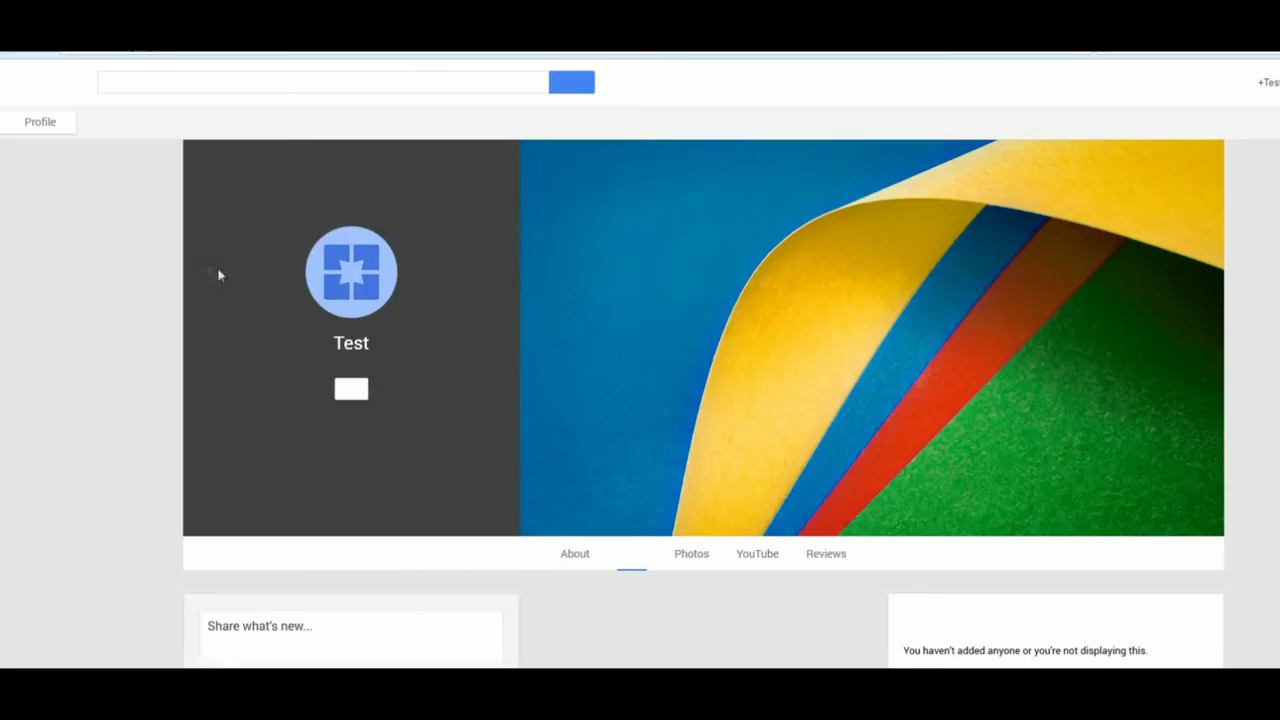
click(352, 337)
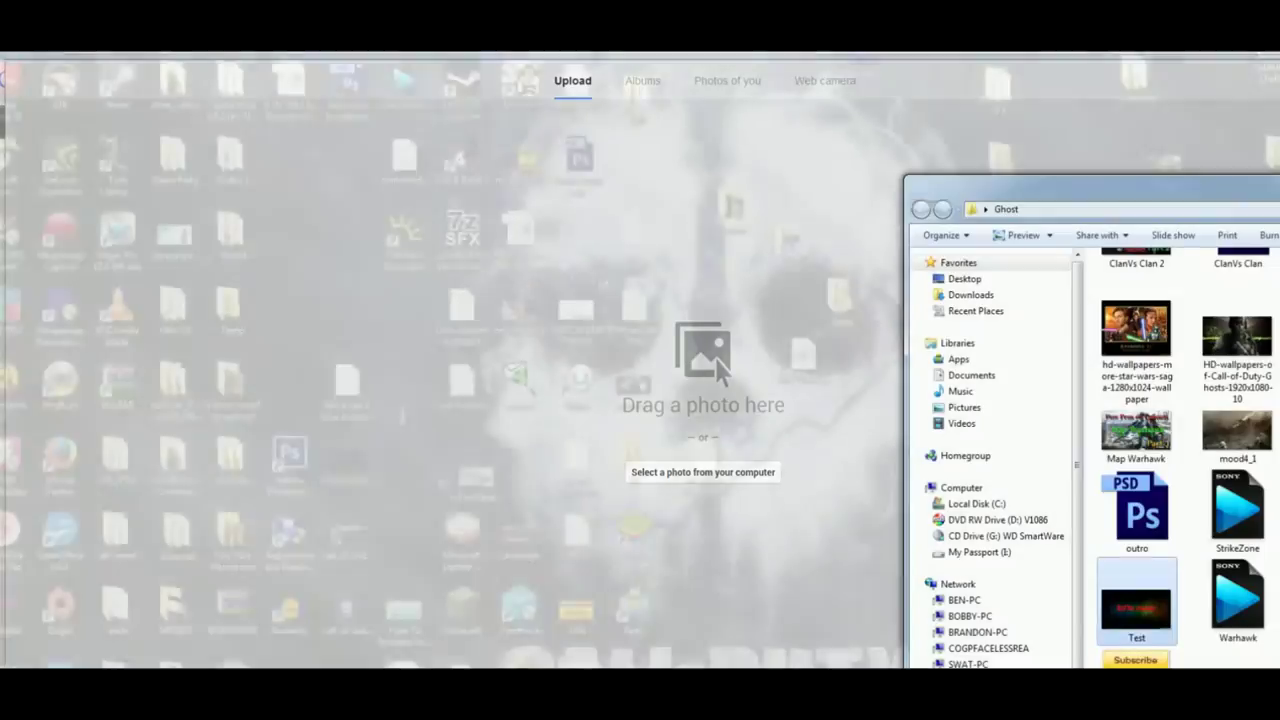
click(240, 655)
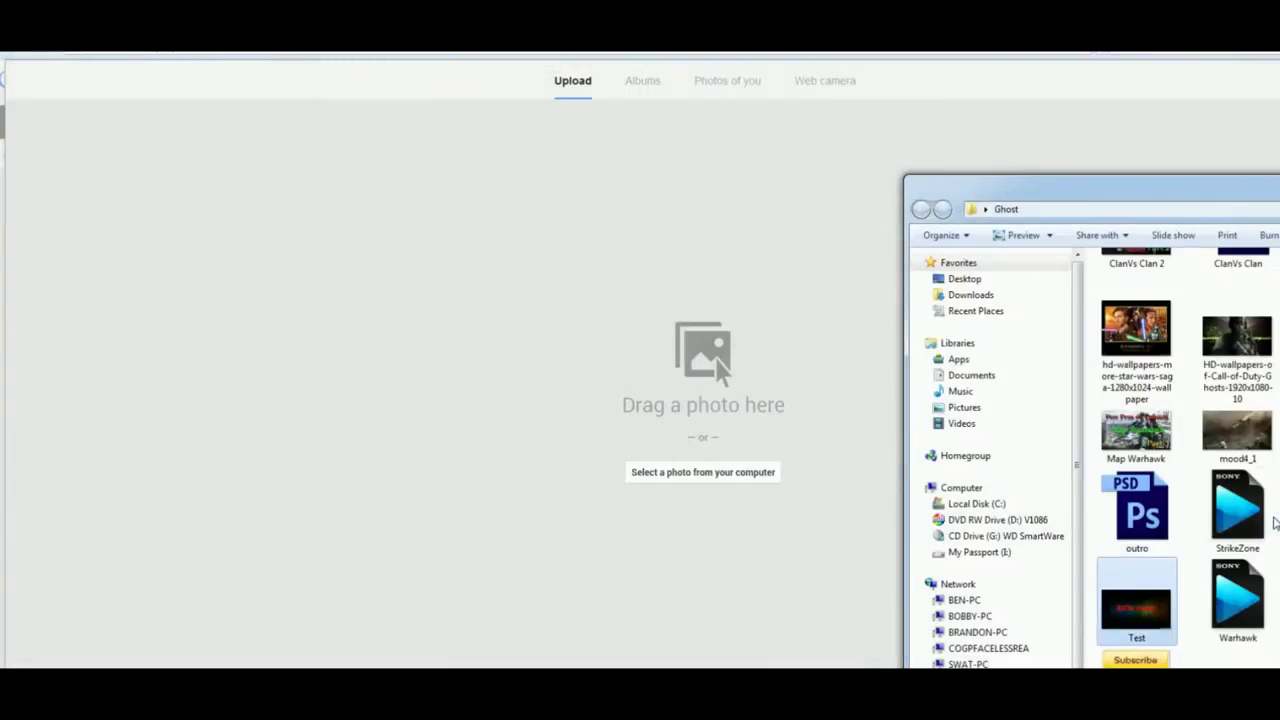
drag(1136, 608, 537, 360)
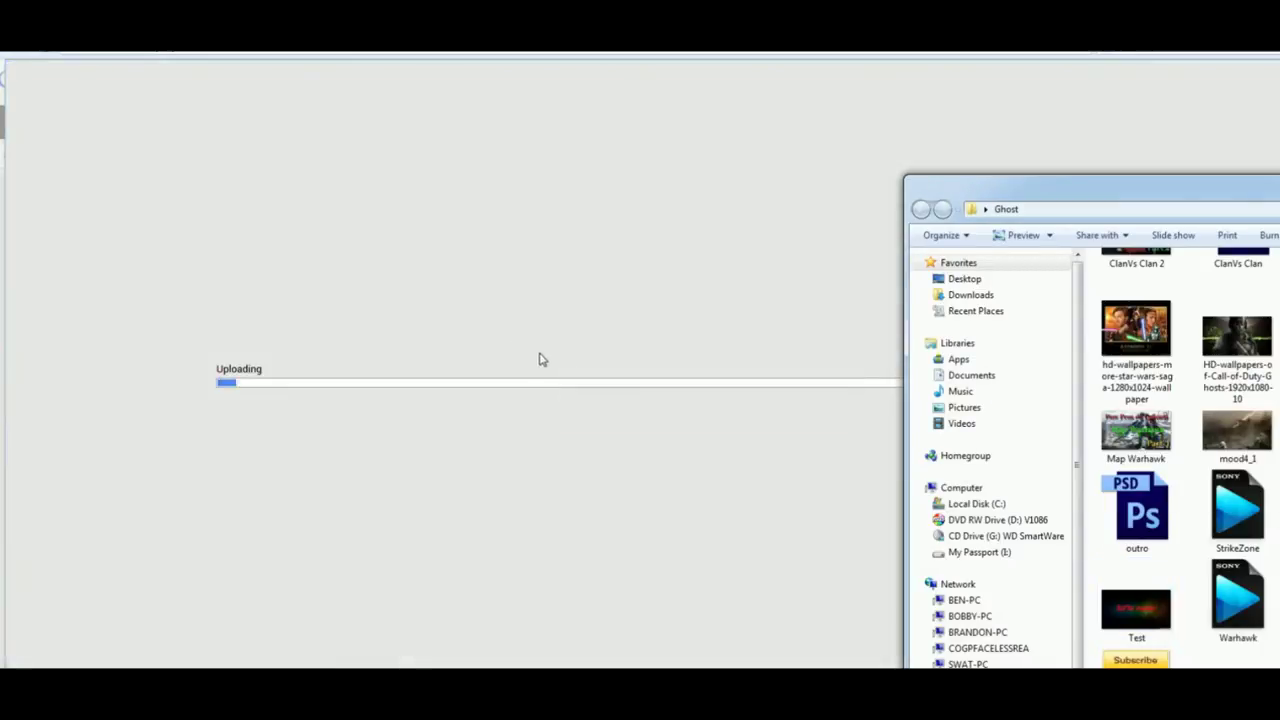
click(633, 140)
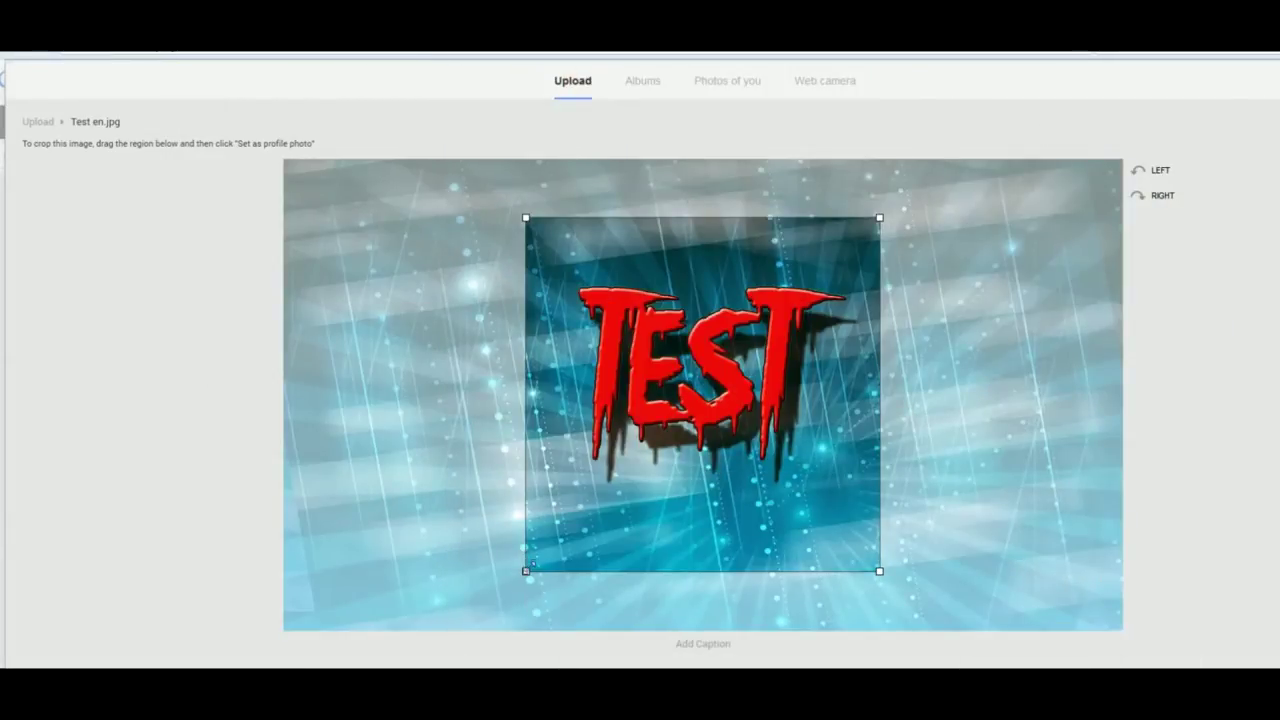
Crop the profile photo closely around the red TEST lettering, set it, and skip posting about the new photo.
drag(526, 571, 530, 497)
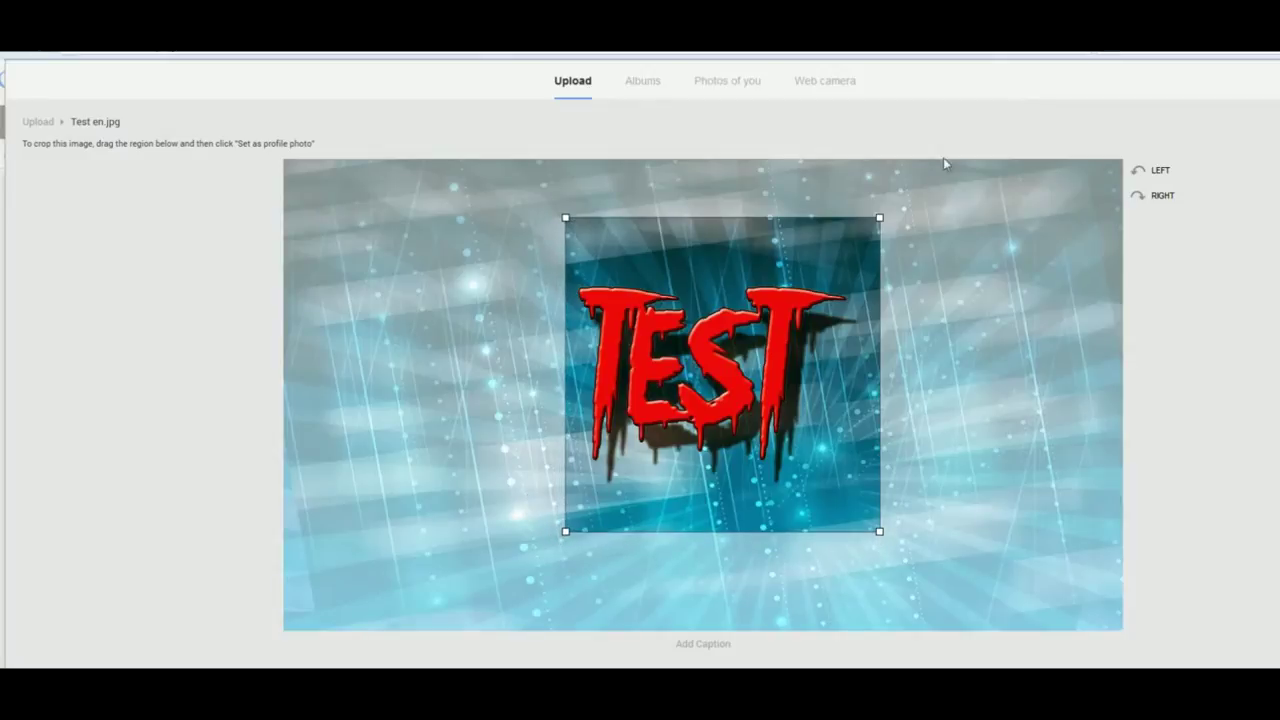
drag(880, 217, 822, 228)
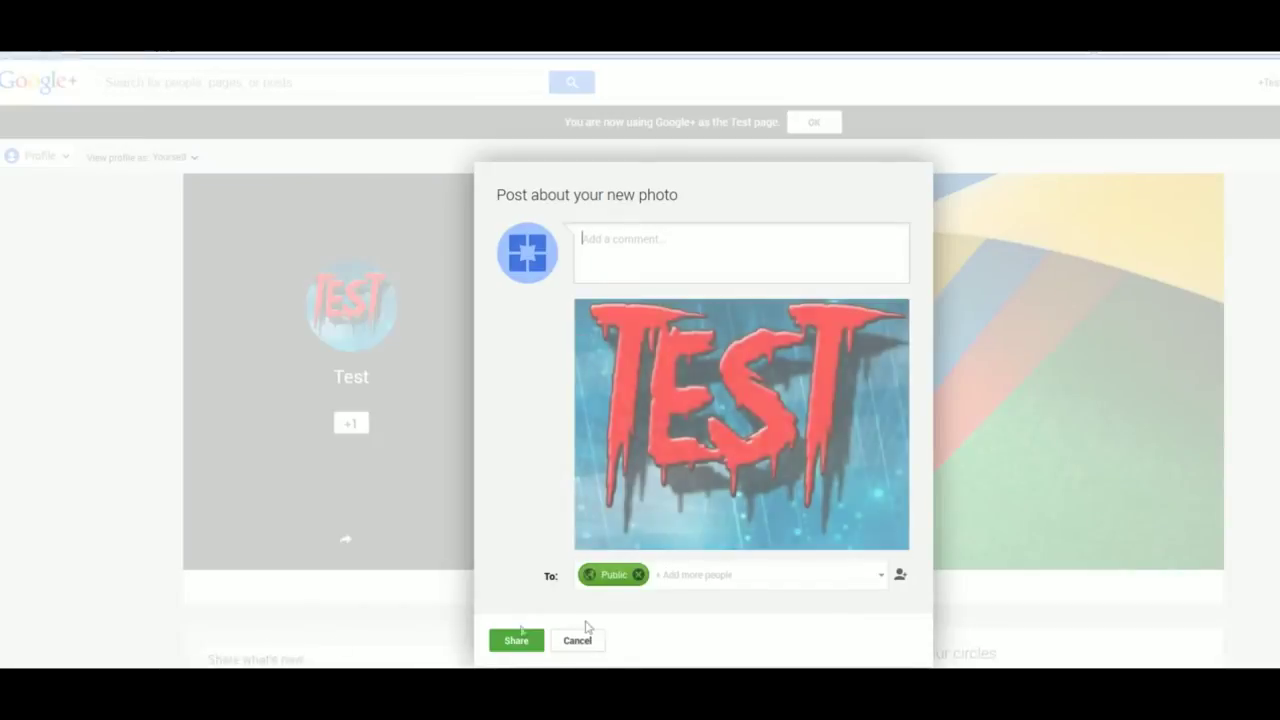
click(587, 644)
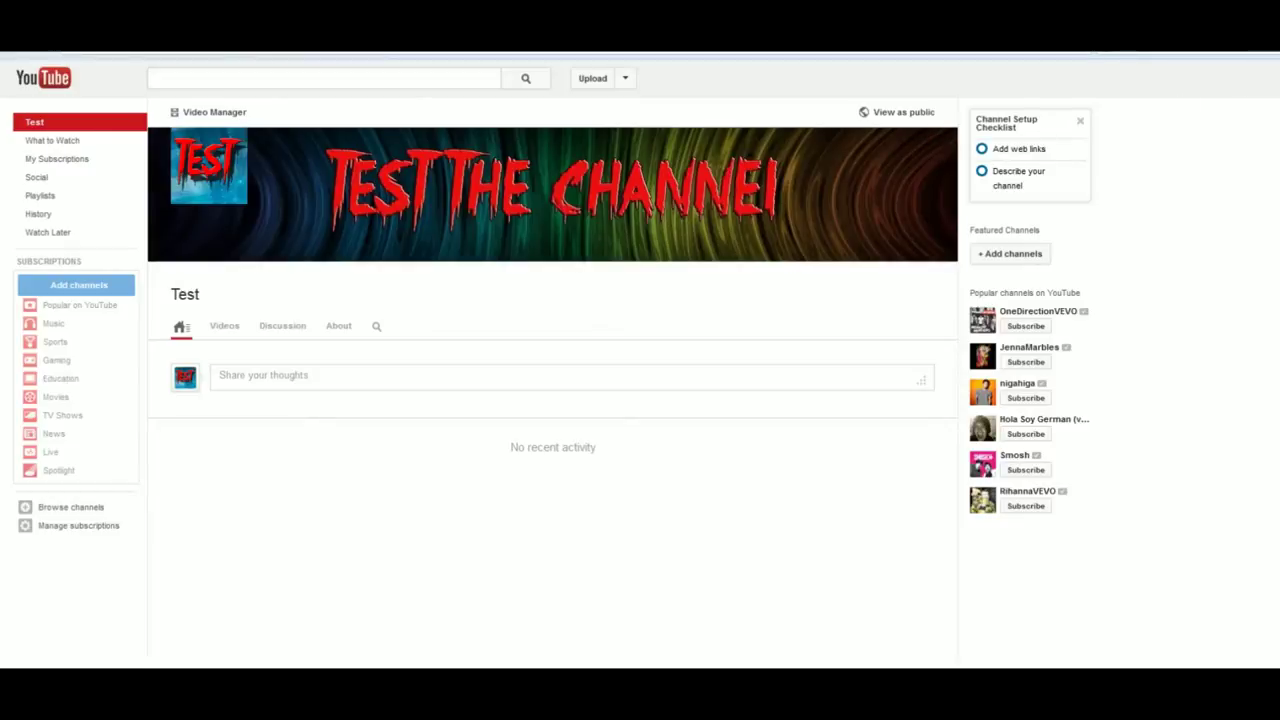
Go to the Video Manager and open the Features page of the channel settings.
click(1198, 73)
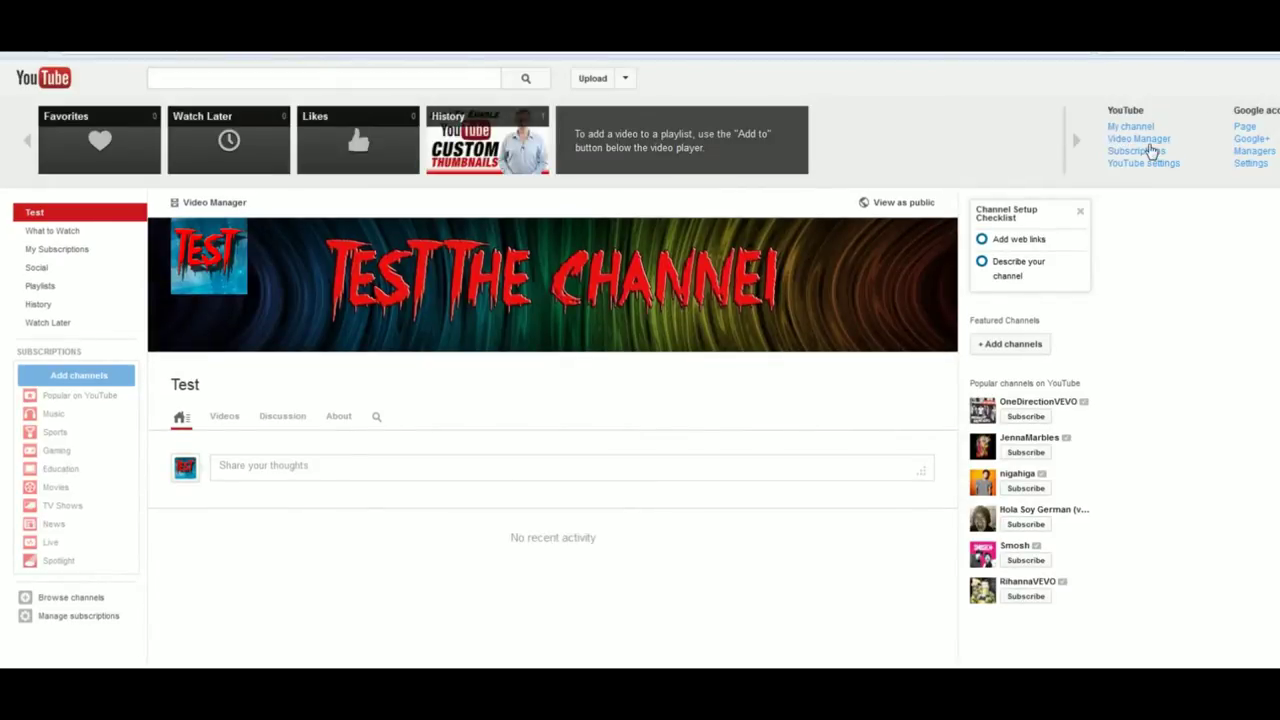
click(1146, 141)
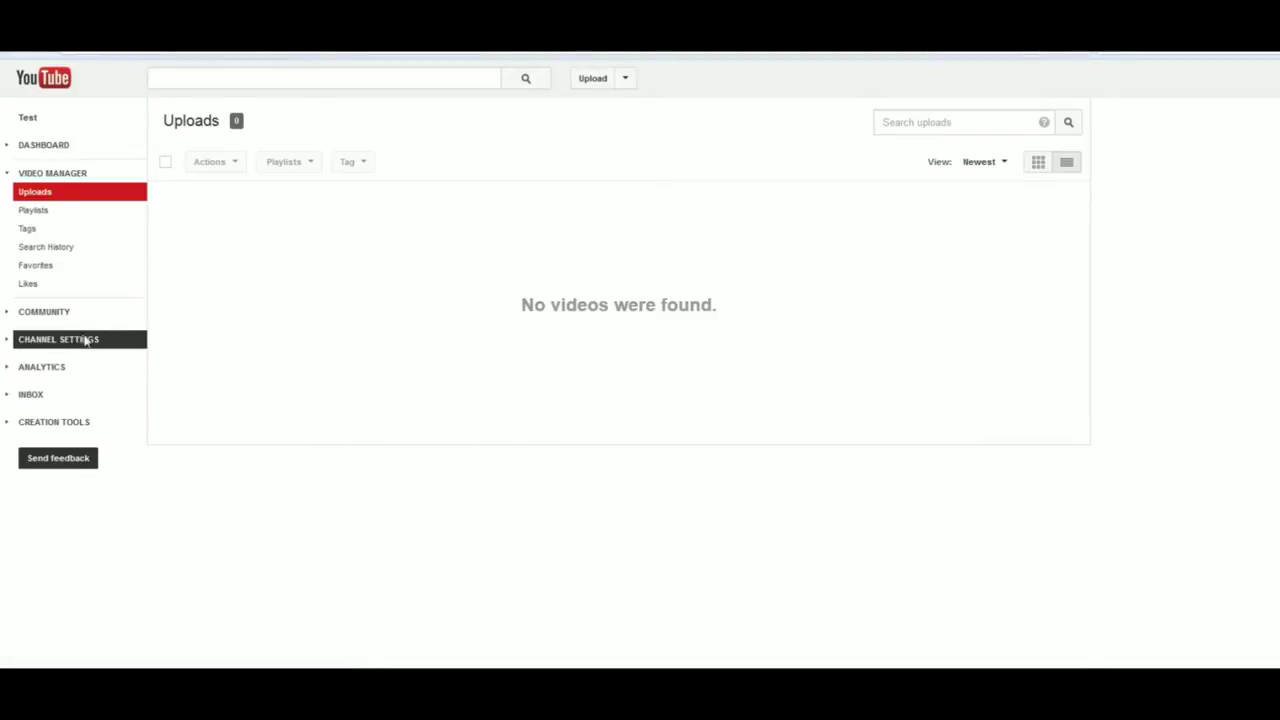
click(86, 339)
scroll(155, 345, down, 3)
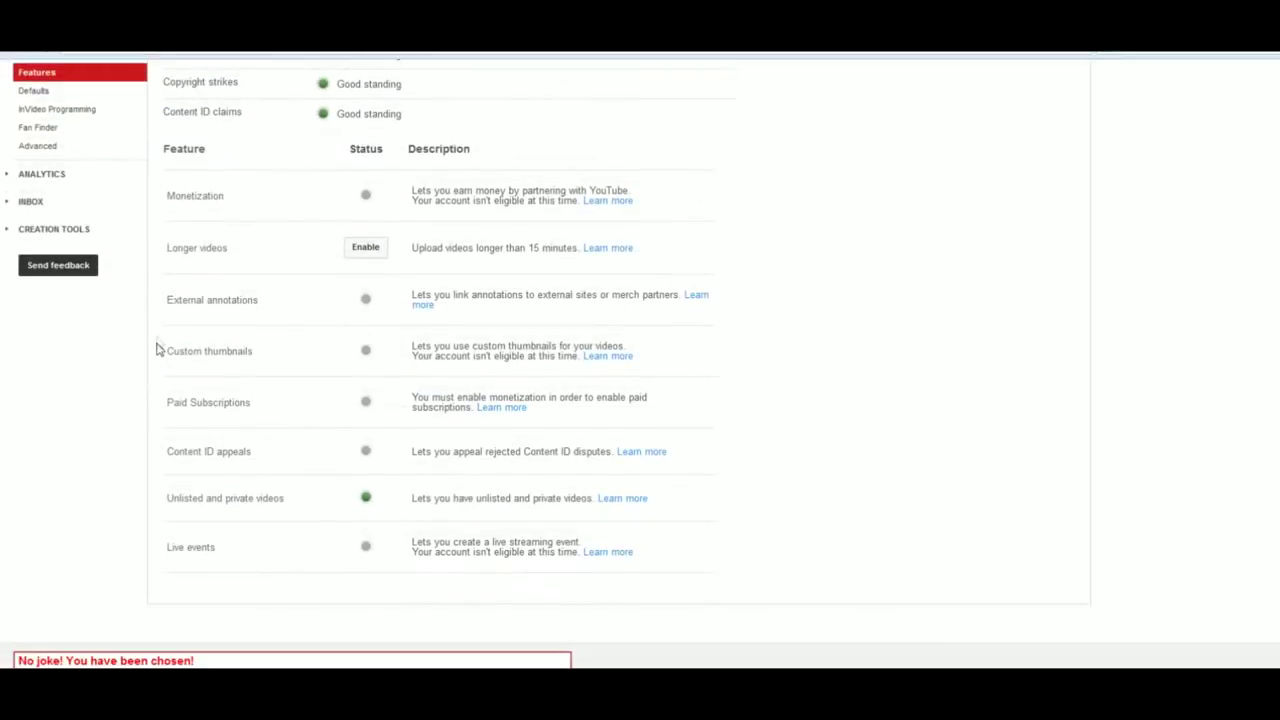
scroll(170, 320, up, 2)
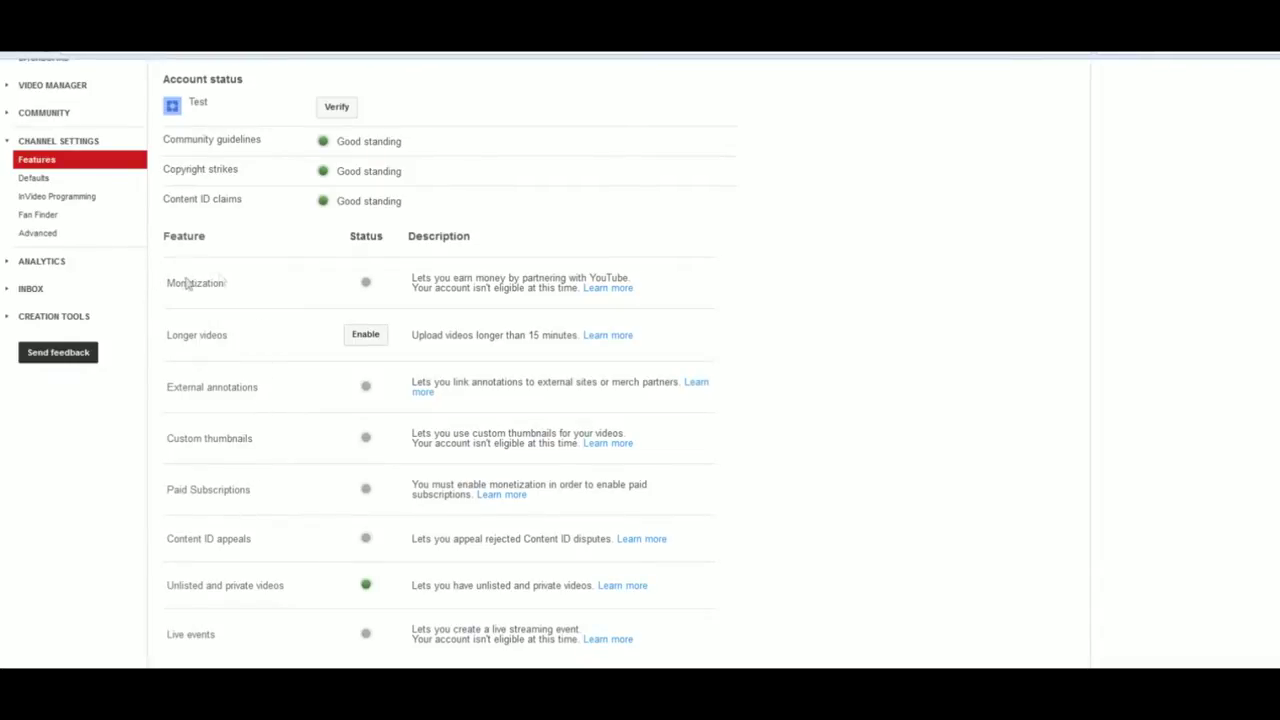
Examine the Monetization entry in the channel's feature list.
drag(166, 283, 224, 283)
drag(166, 283, 228, 285)
click(228, 285)
drag(167, 283, 208, 283)
drag(208, 284, 210, 294)
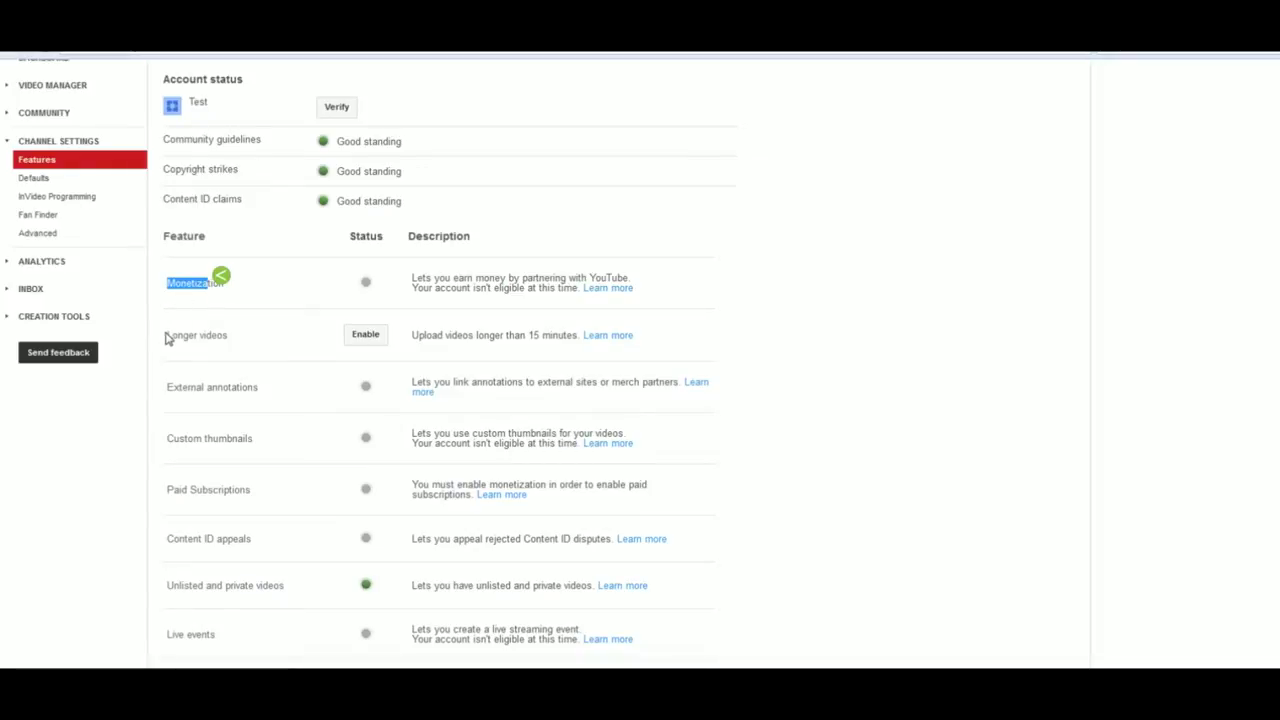
click(221, 276)
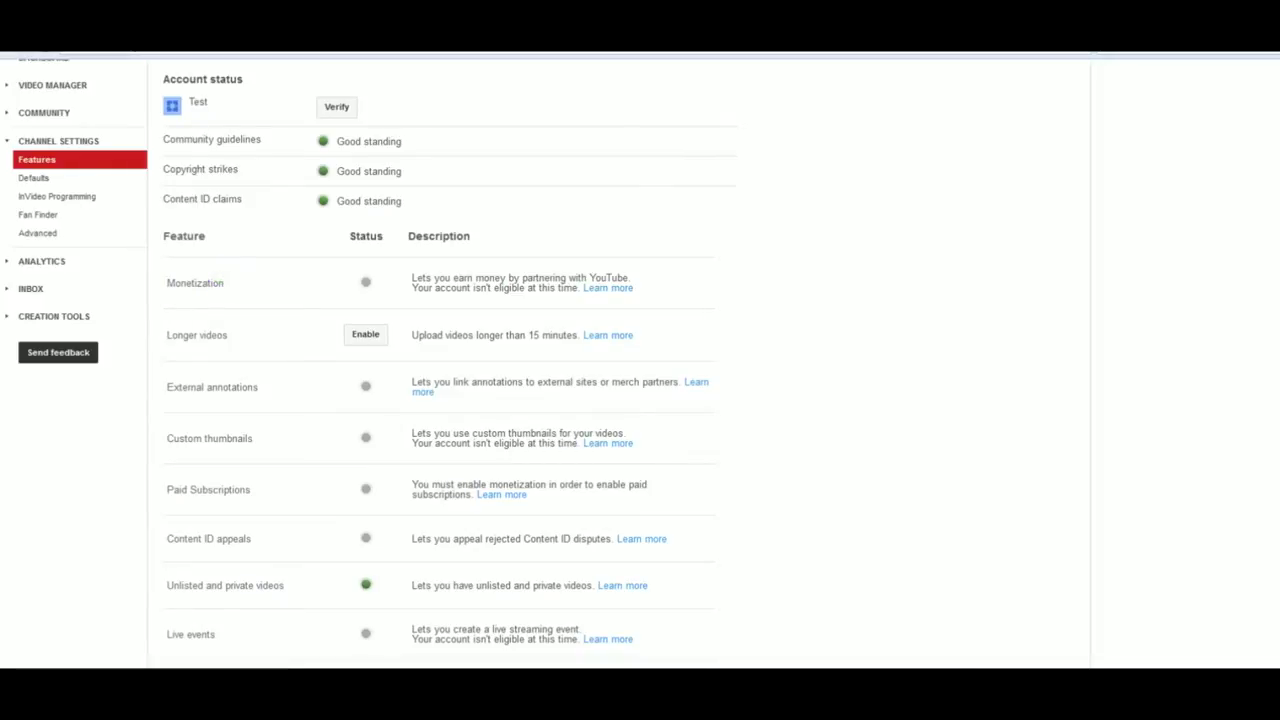
Start enabling longer videos and choose to receive the account verification code by text for United States.
click(366, 335)
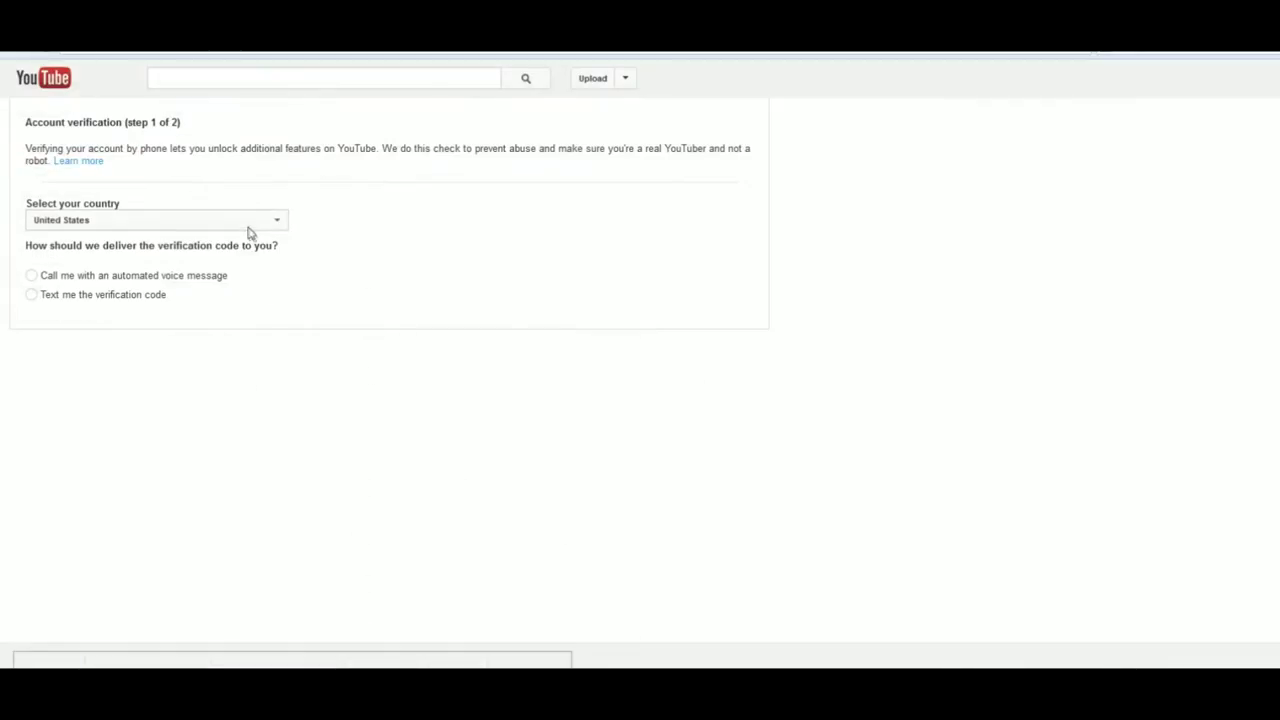
click(237, 226)
click(237, 228)
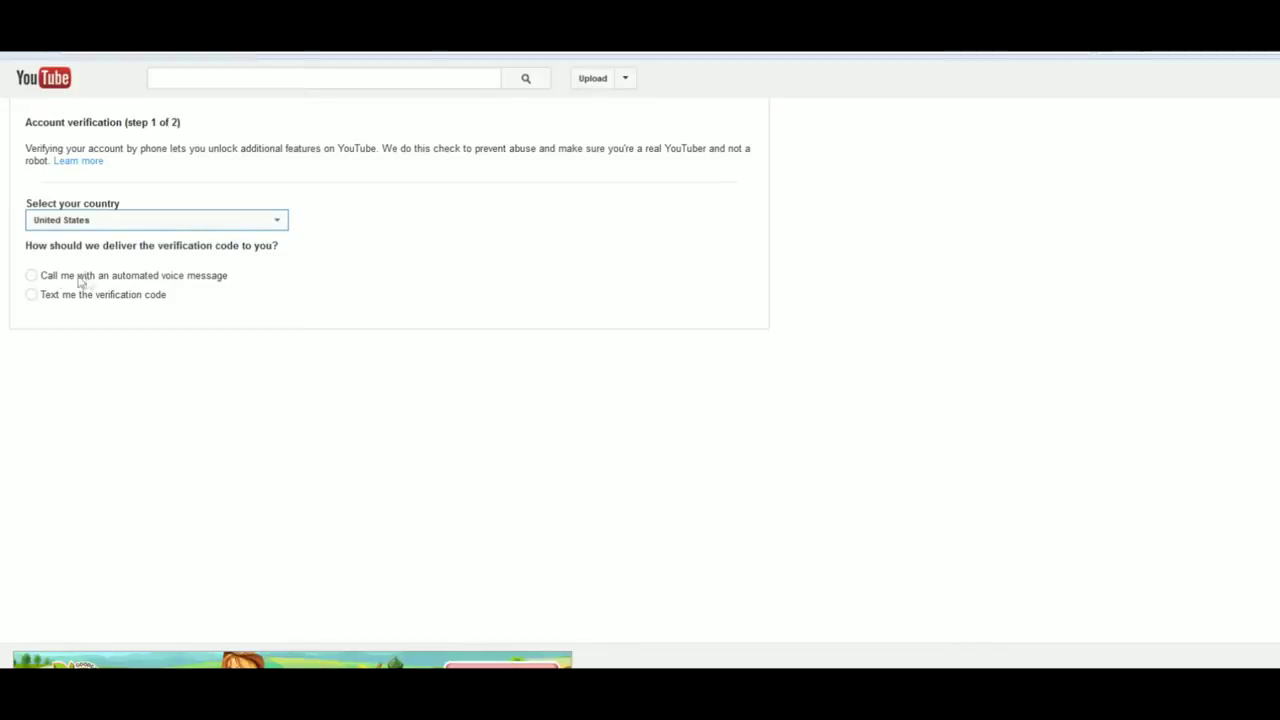
click(46, 295)
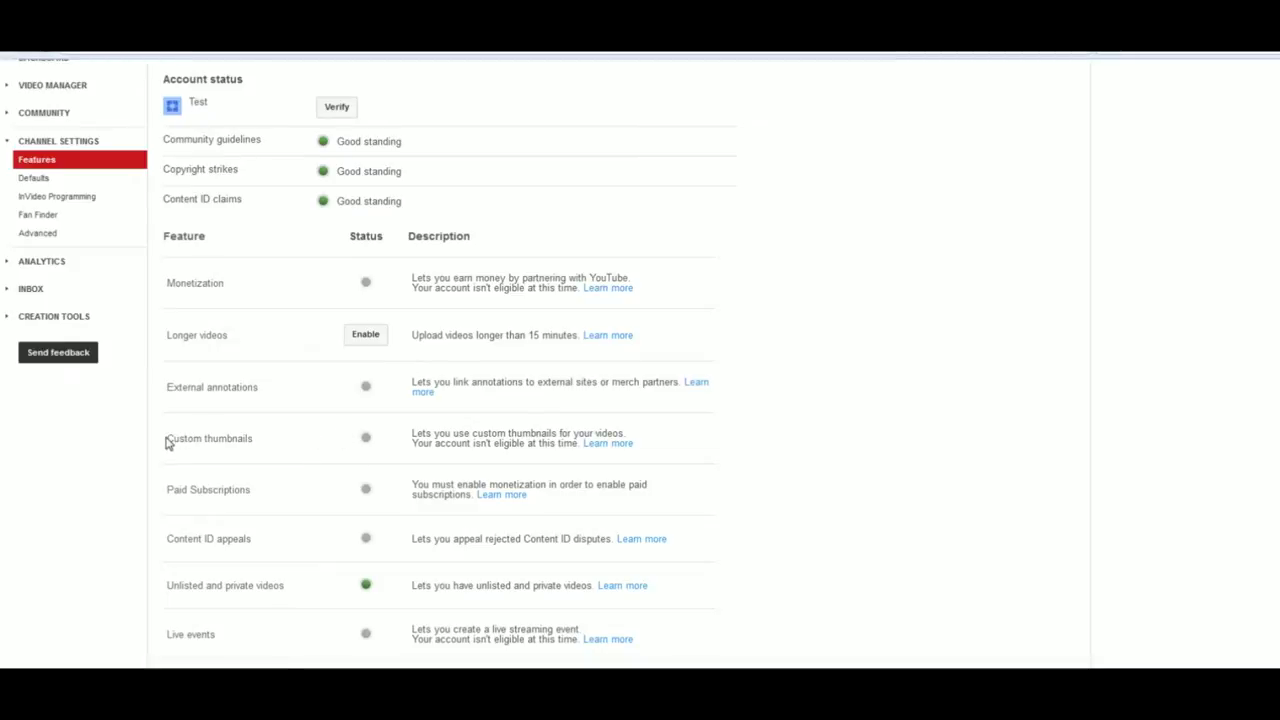
Examine the Custom thumbnails entry in the channel's feature list.
drag(166, 438, 244, 438)
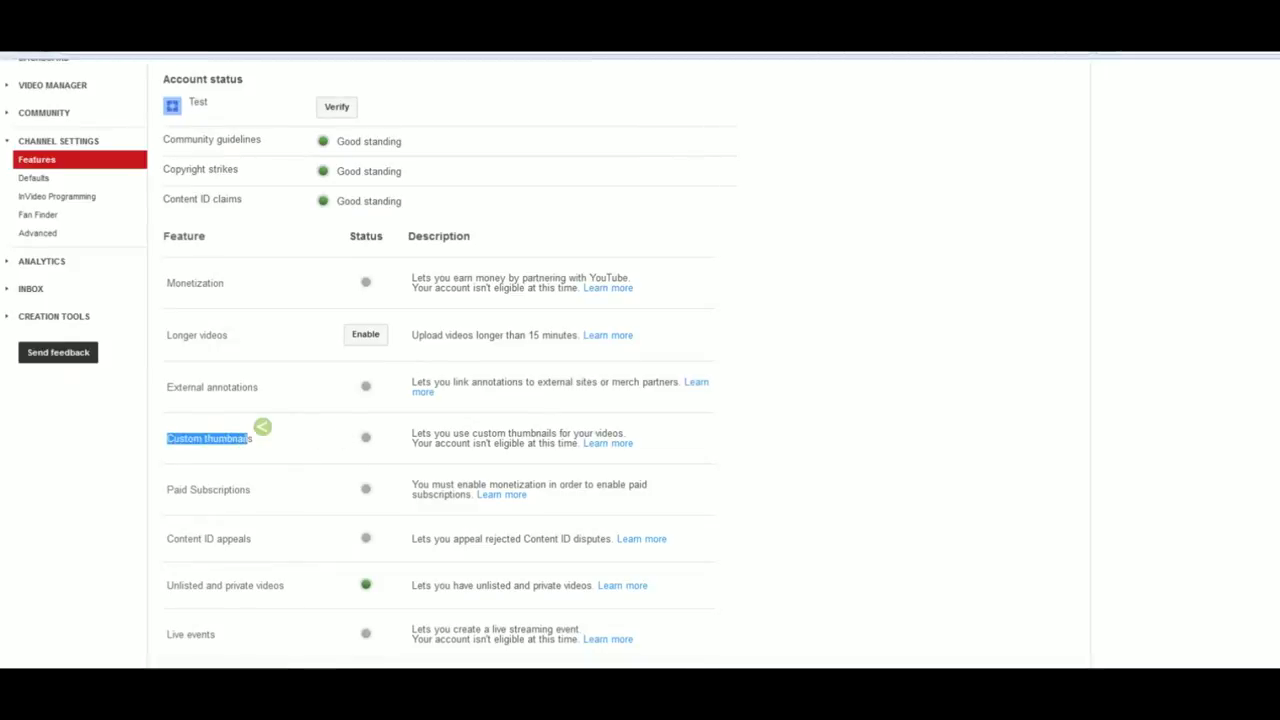
click(262, 428)
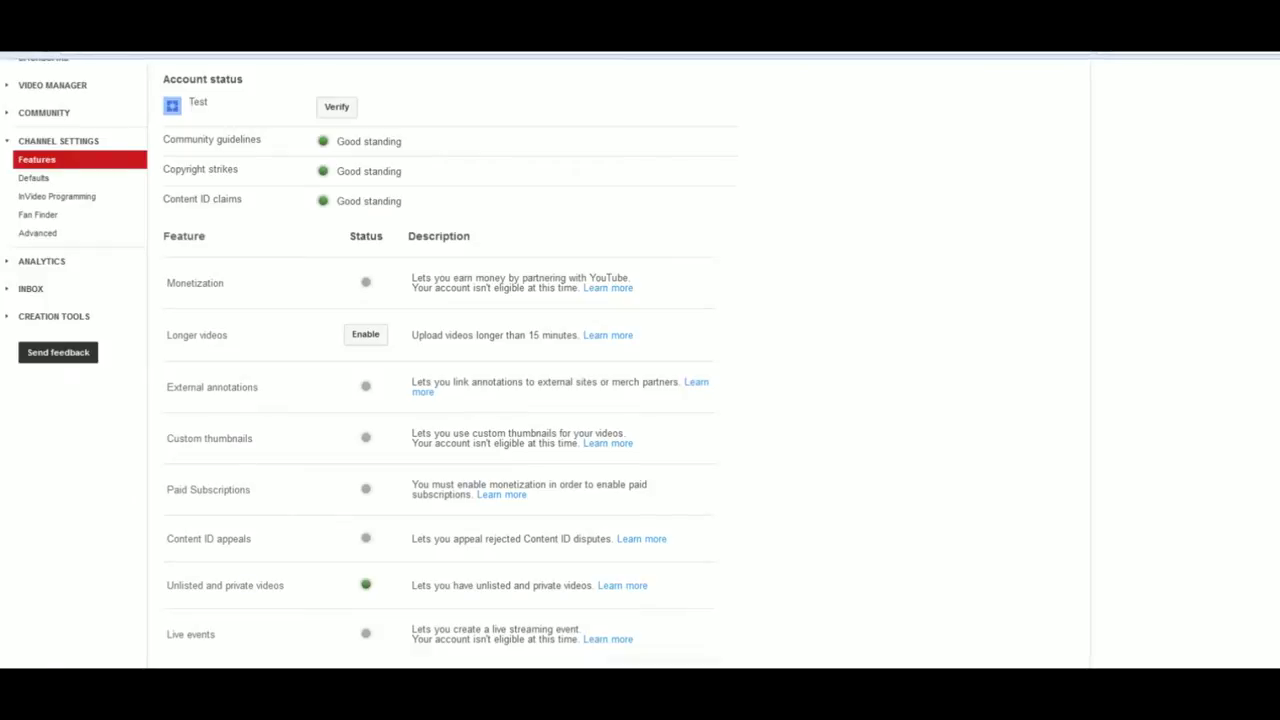
scroll(134, 277, up, 2)
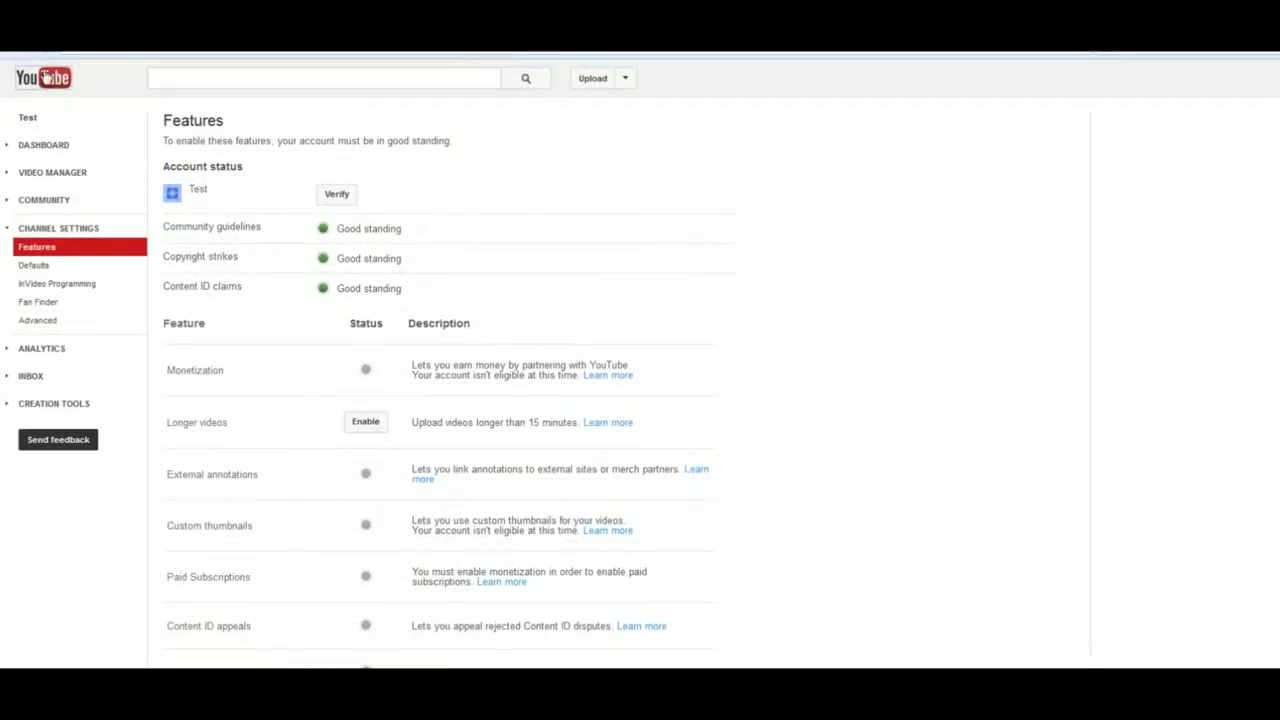
Open the YouTube home page in a new tab and look through its recommended videos and channels.
right_click(42, 68)
click(82, 85)
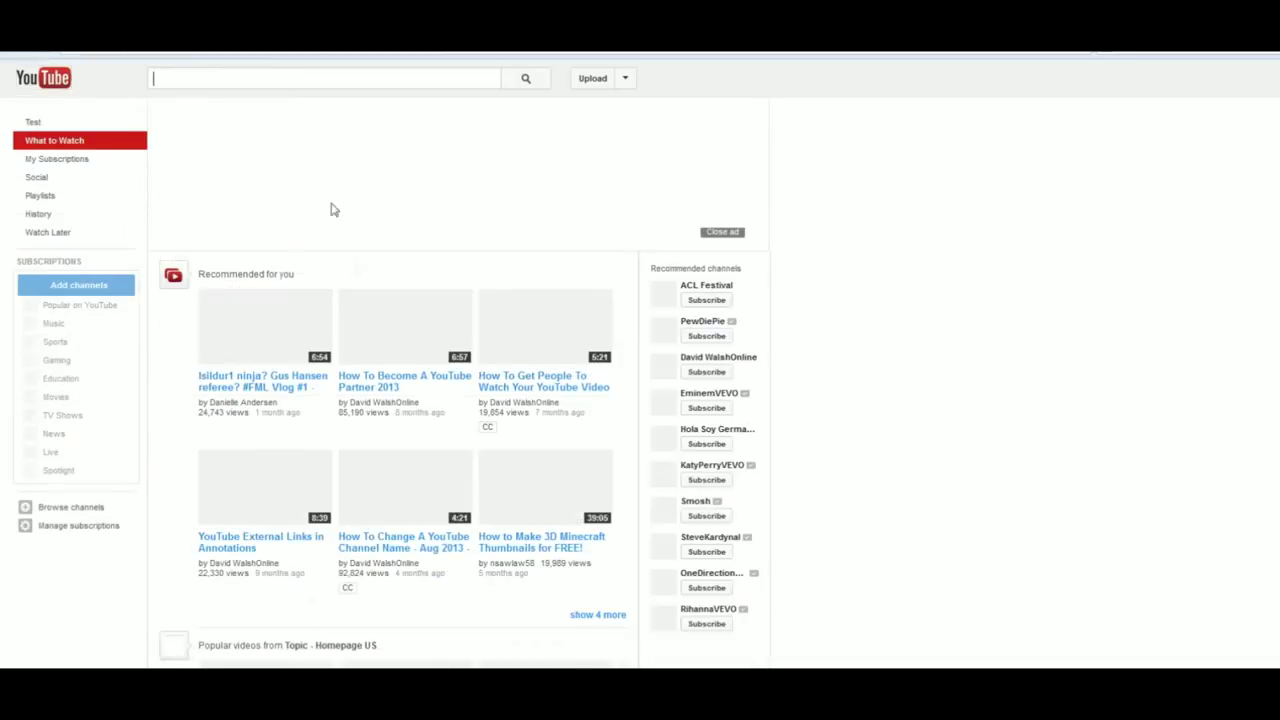
scroll(403, 340, down, 1)
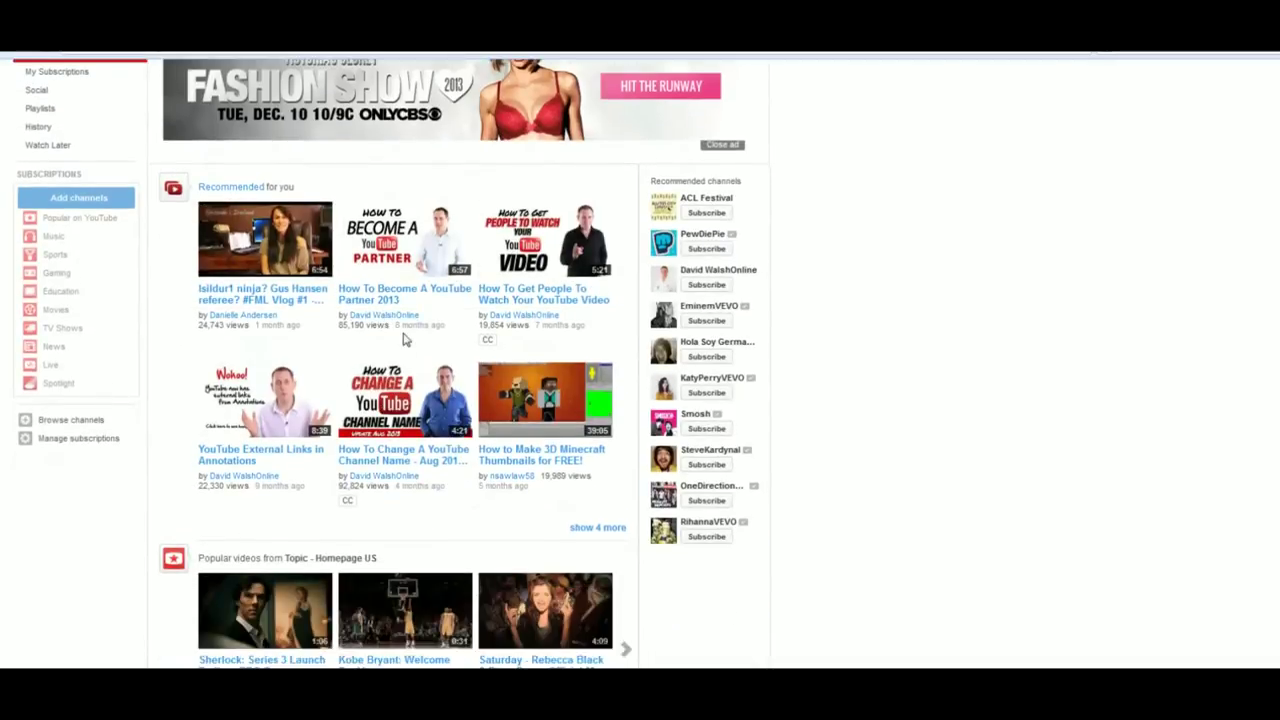
scroll(405, 344, down, 2)
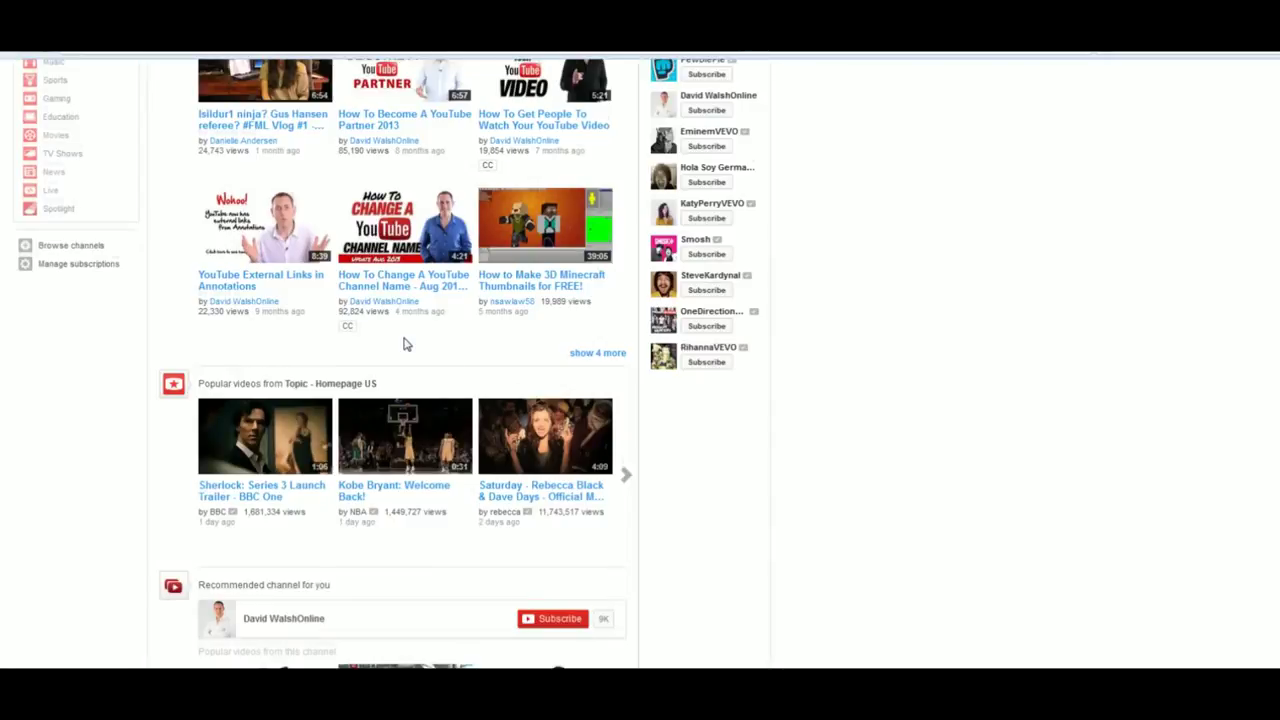
scroll(405, 343, down, 3)
scroll(395, 355, up, 3)
scroll(245, 455, up, 3)
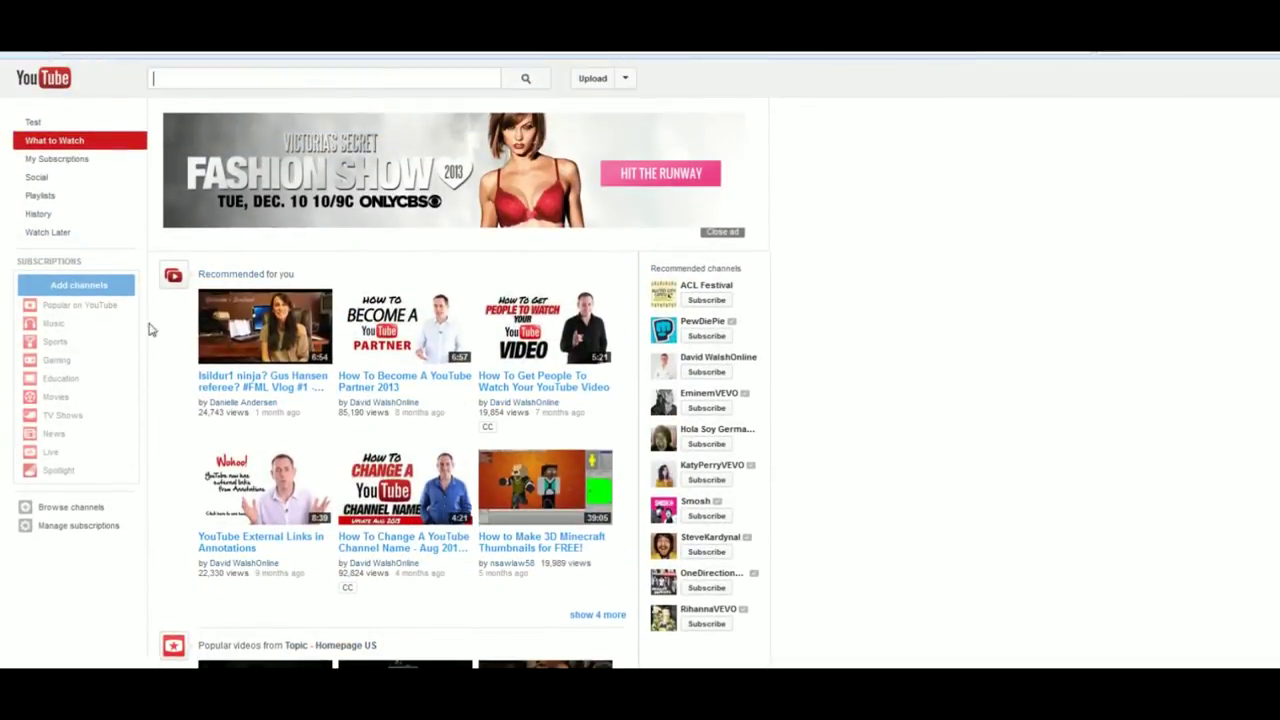
scroll(966, 274, down, 6)
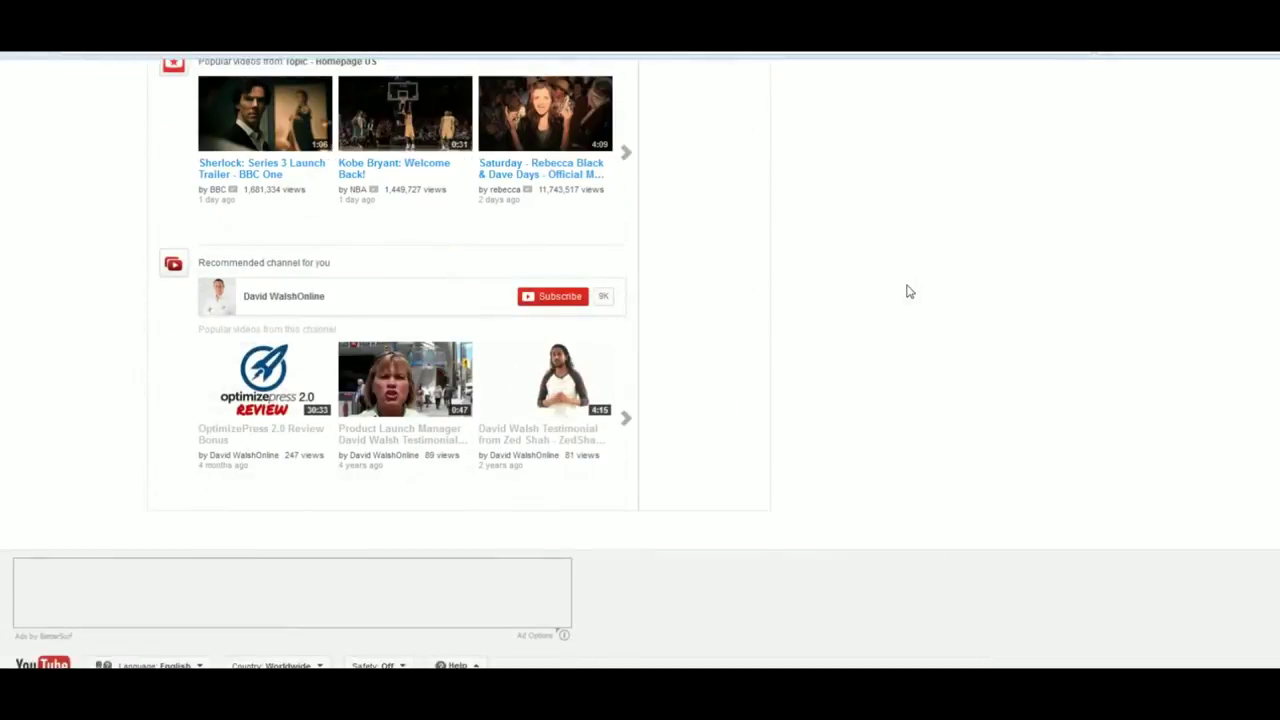
scroll(909, 291, up, 6)
Search YouTube for commandosofgamingpro and look through the results.
click(375, 78)
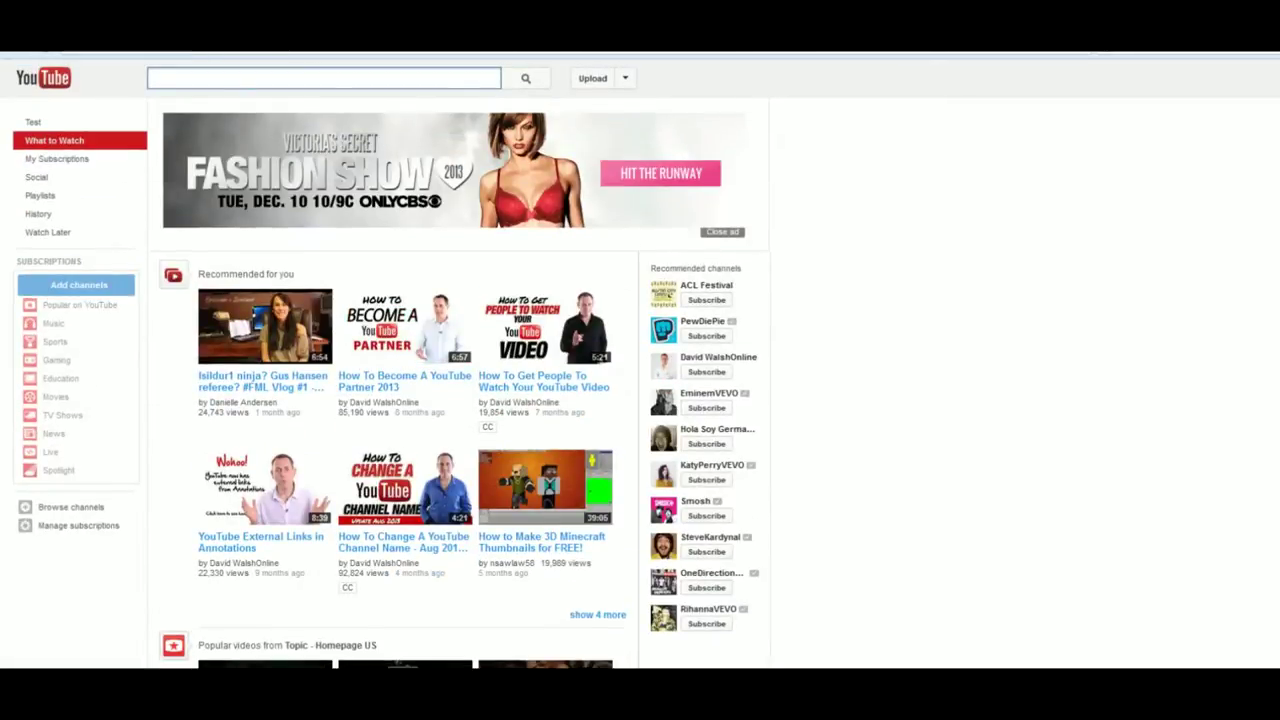
text(comma)
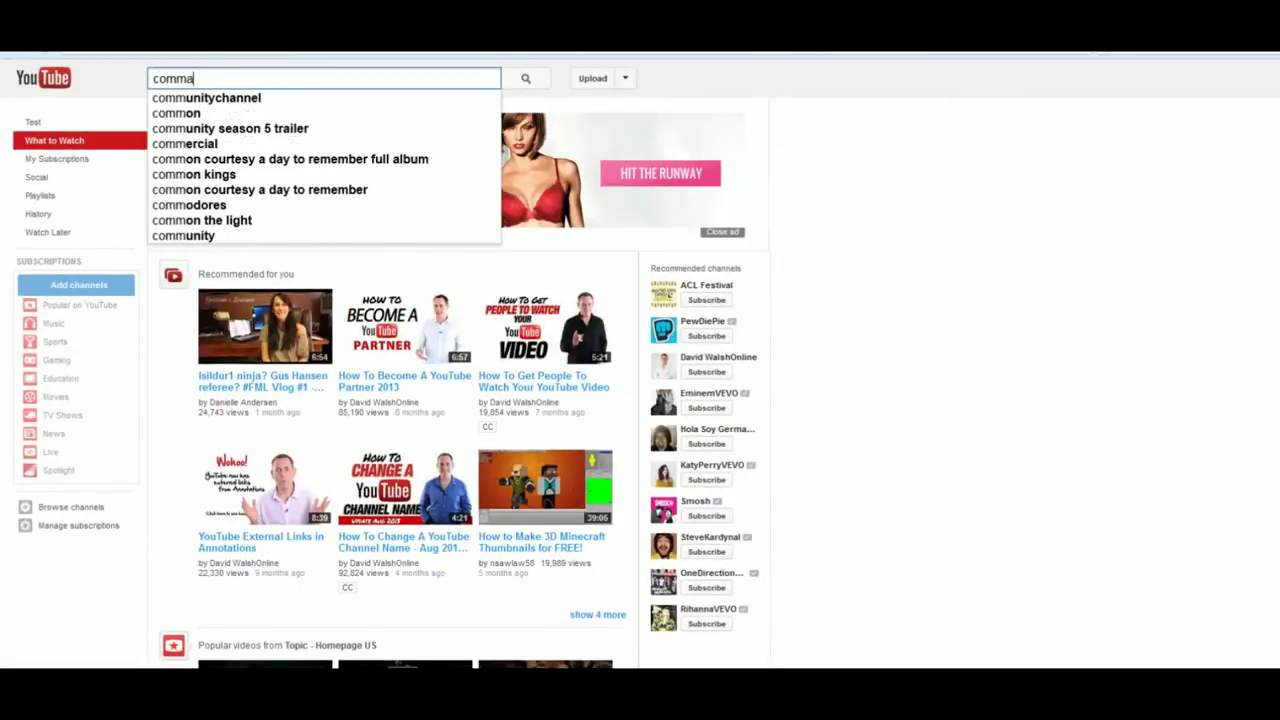
text(nd)
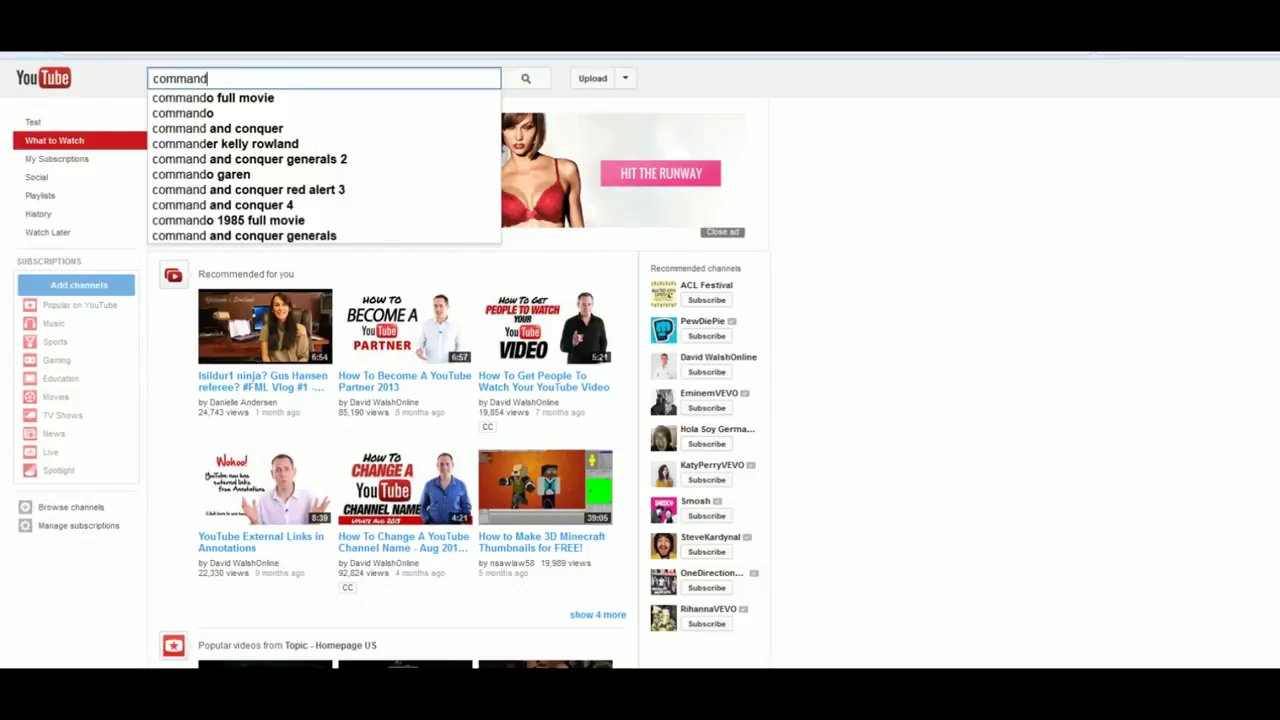
text(osofgamingpro)
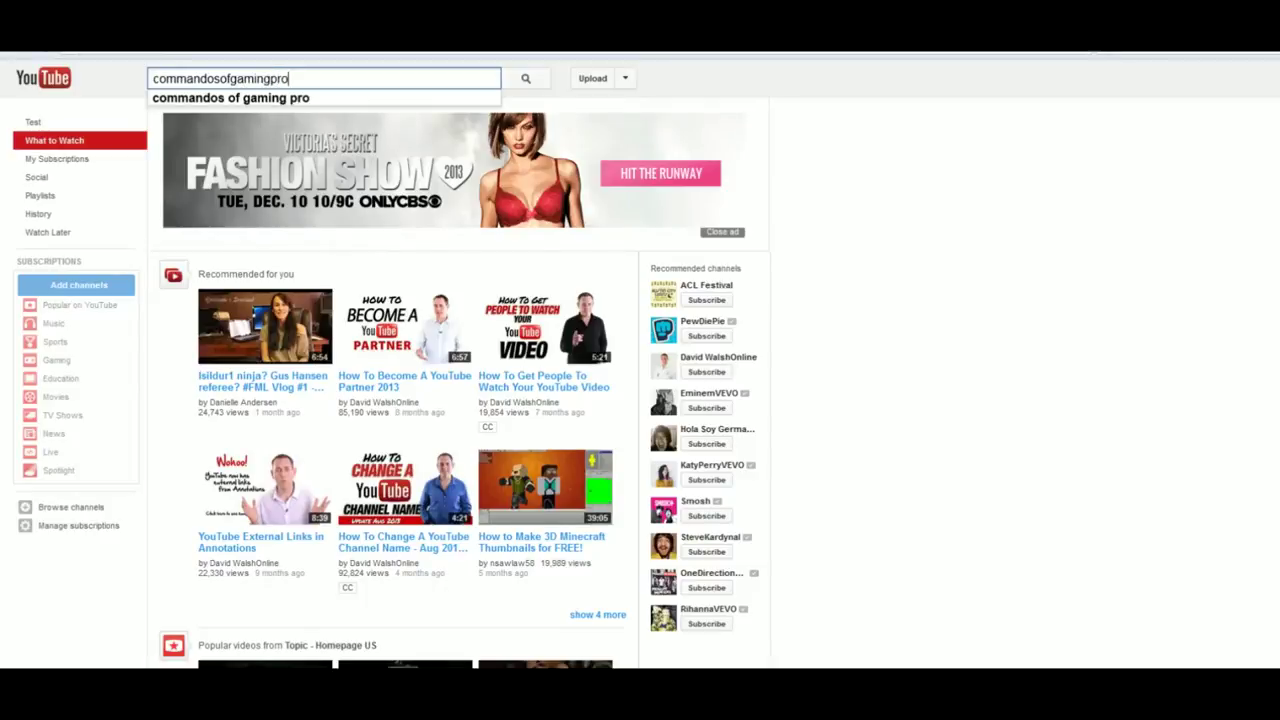
key(Return)
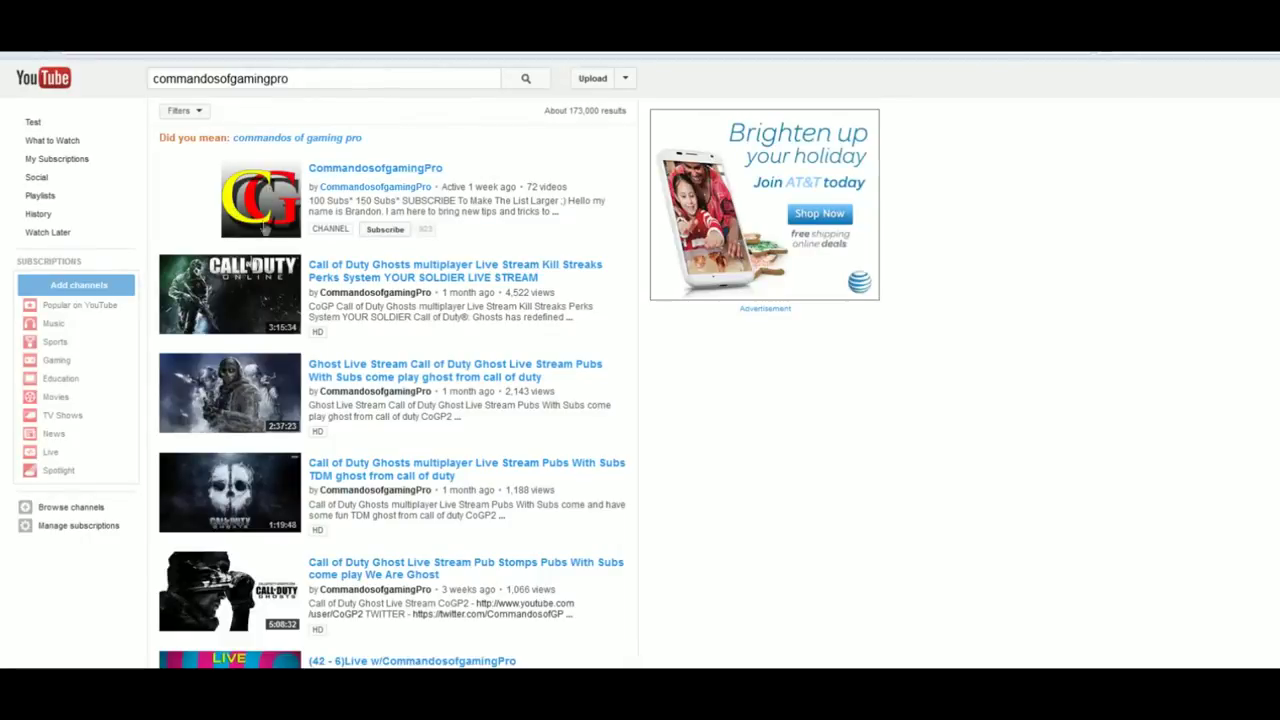
scroll(232, 345, down, 3)
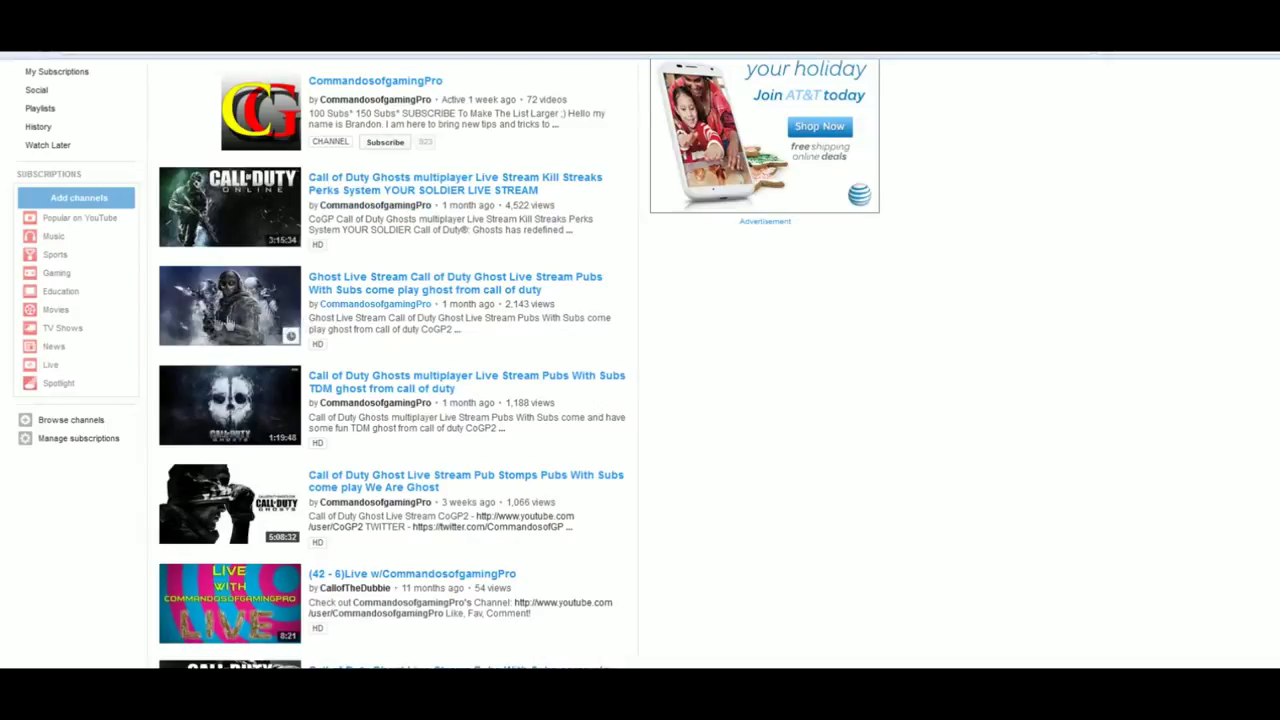
Look through the video thumbnails in the commandosofgamingpro search results and the feature statuses on the channel's Features page.
scroll(215, 325, down, 3)
scroll(218, 340, down, 1)
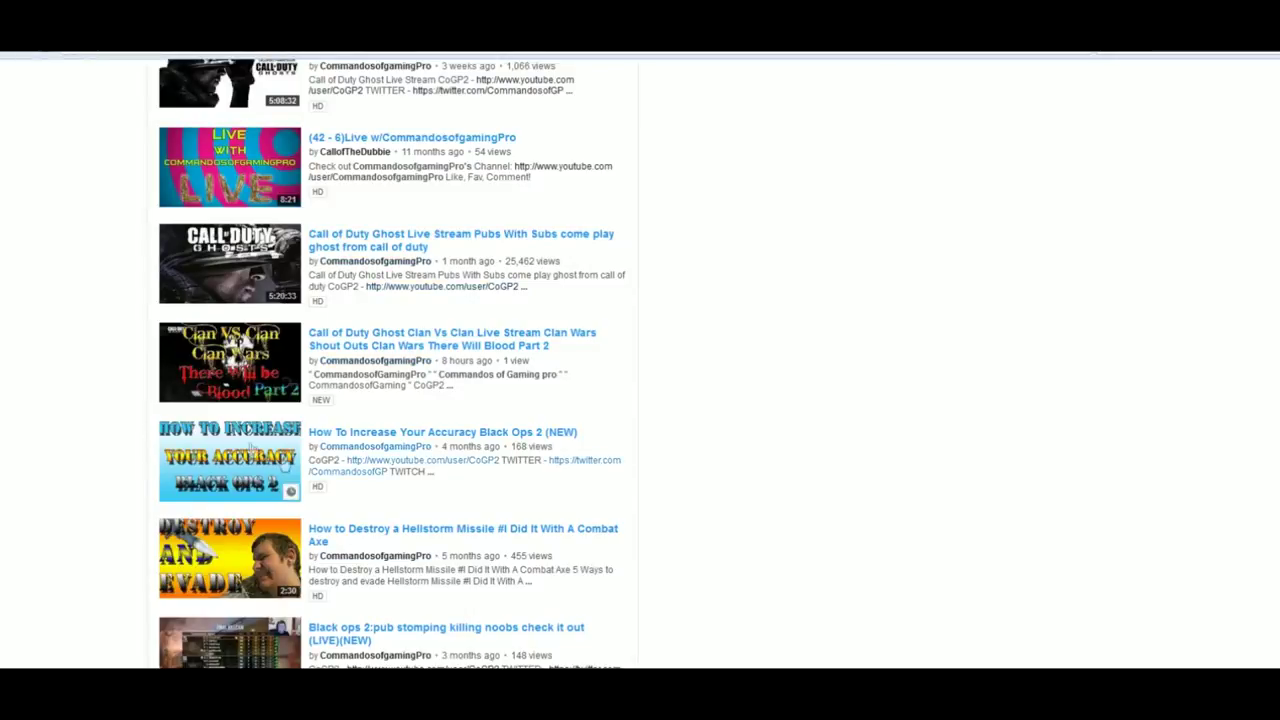
scroll(205, 470, down, 6)
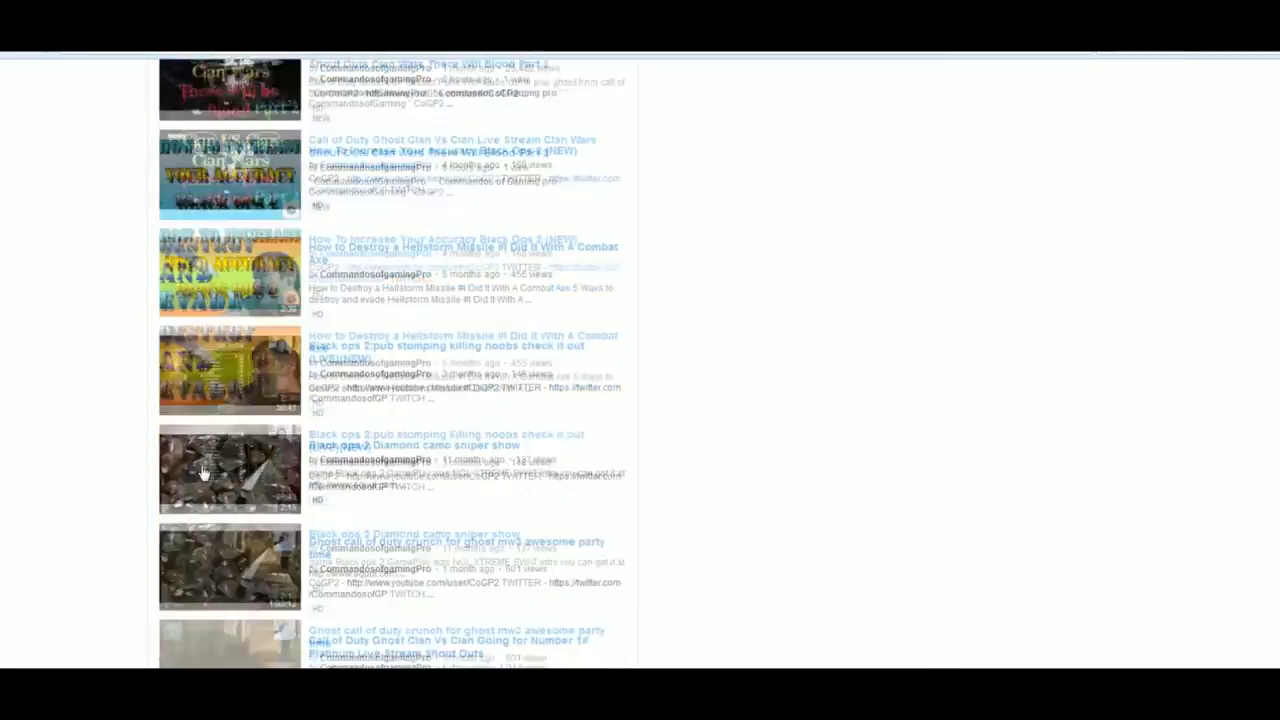
scroll(207, 420, up, 8)
scroll(207, 381, up, 5)
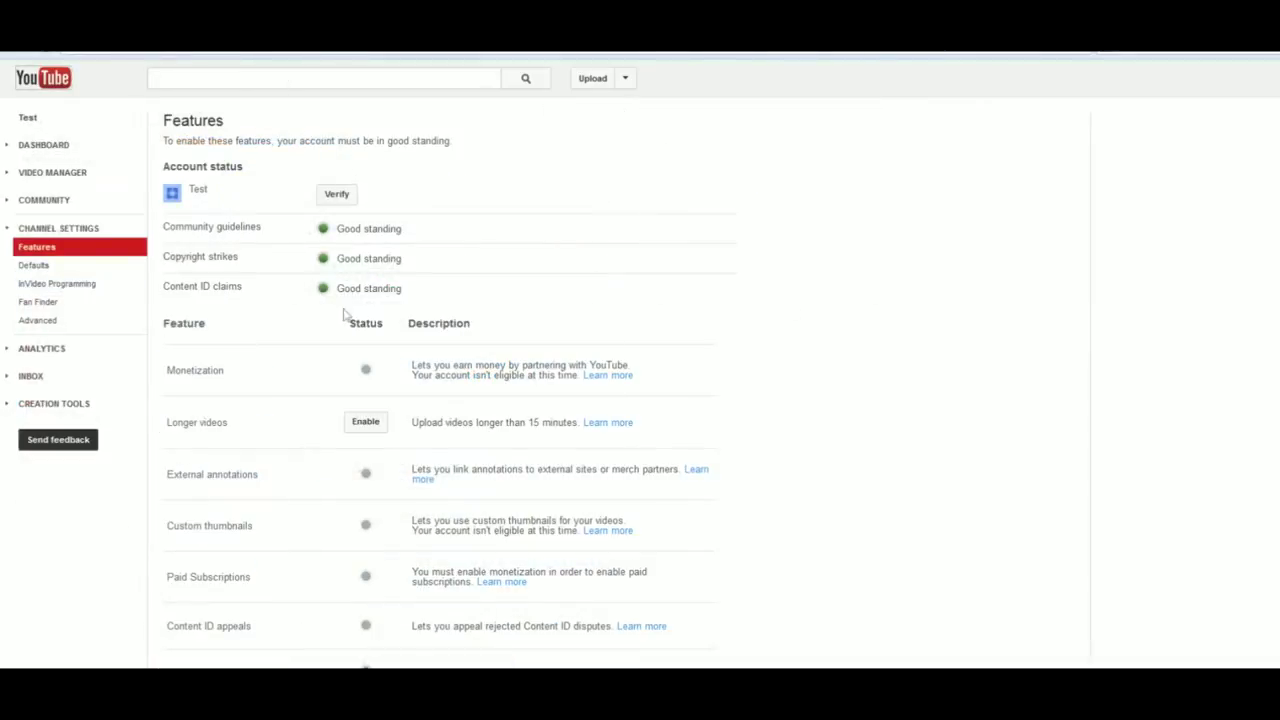
scroll(343, 315, down, 3)
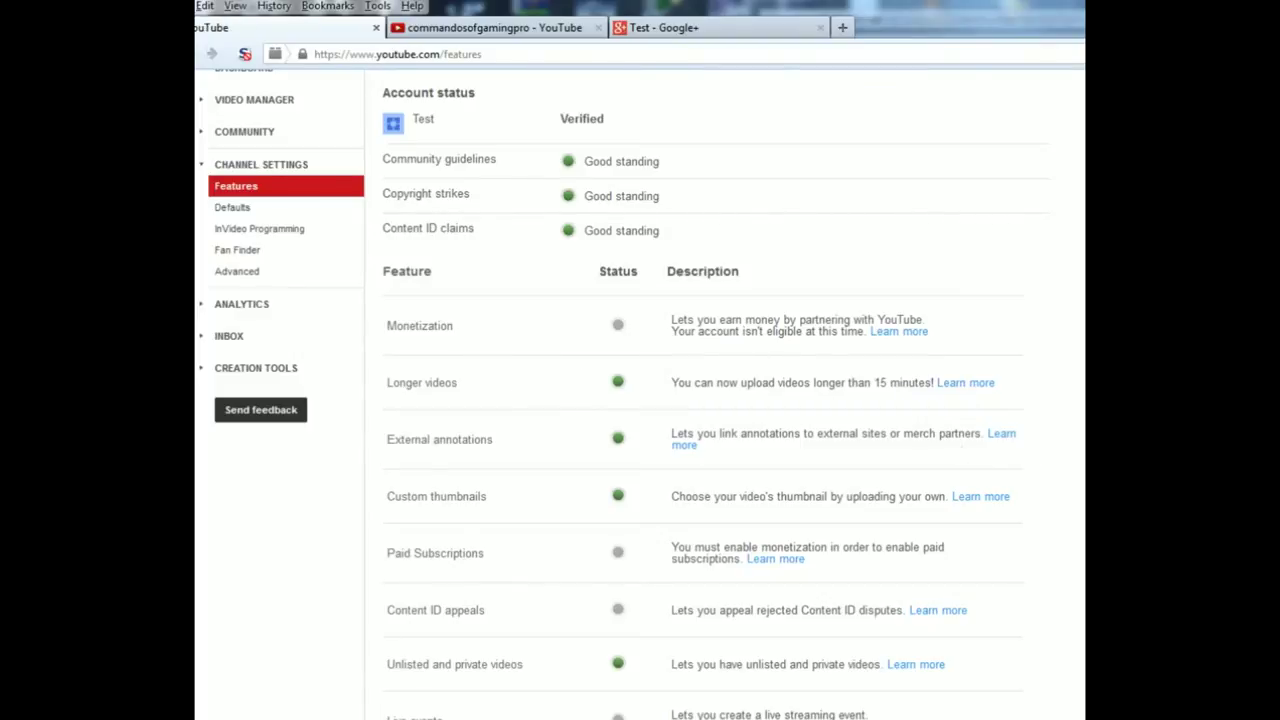
Open the YouTube upload page, upload the video file "3 good" from the file explorer, and close the explorer window.
click(497, 28)
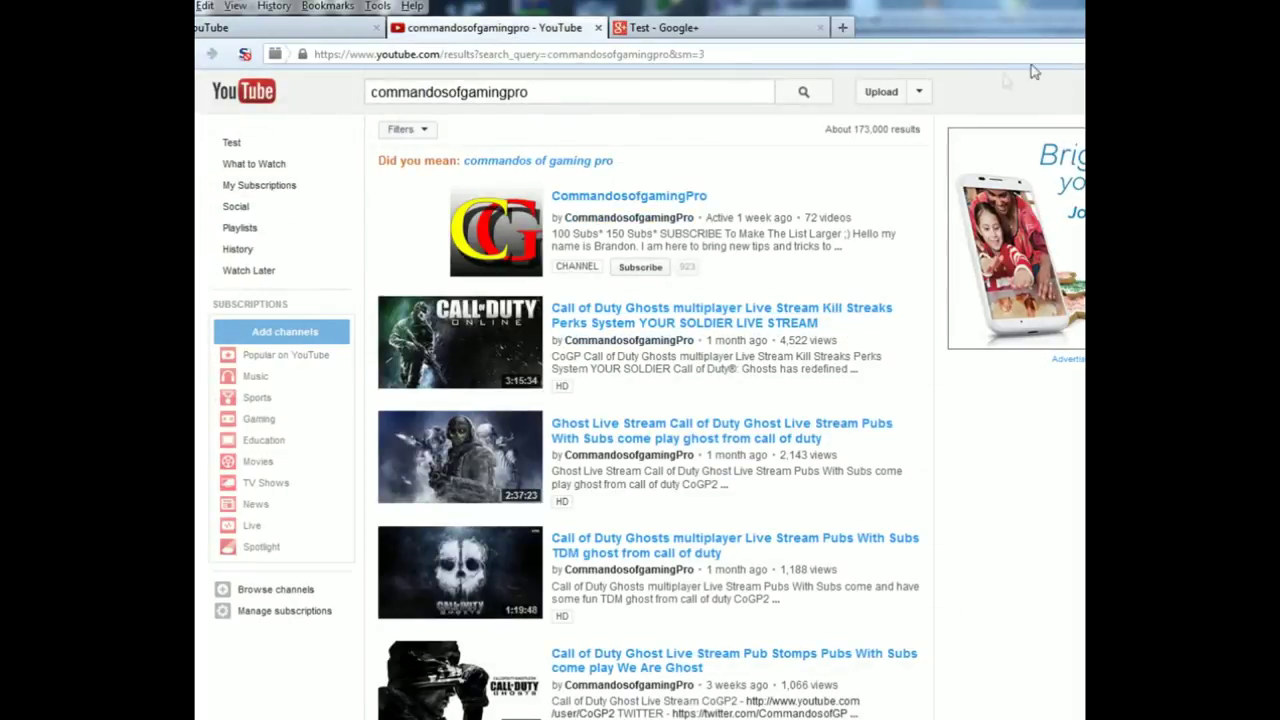
click(879, 95)
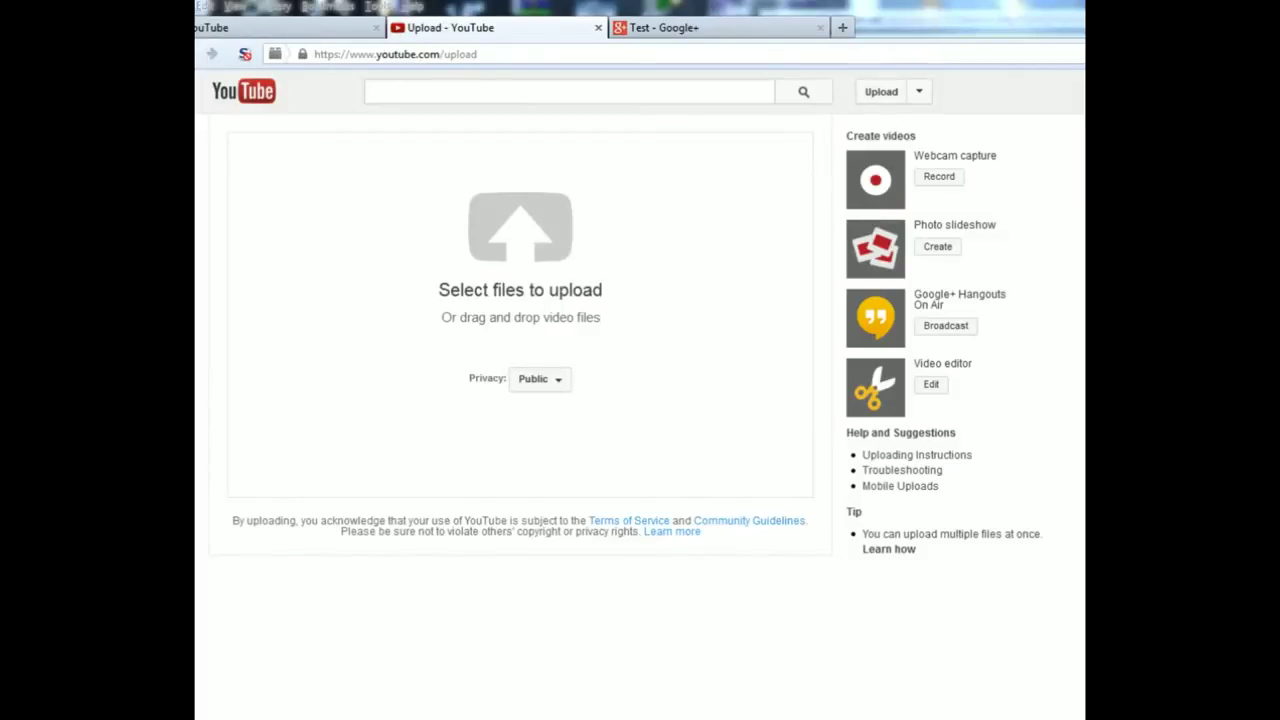
drag(838, 116, 1080, 112)
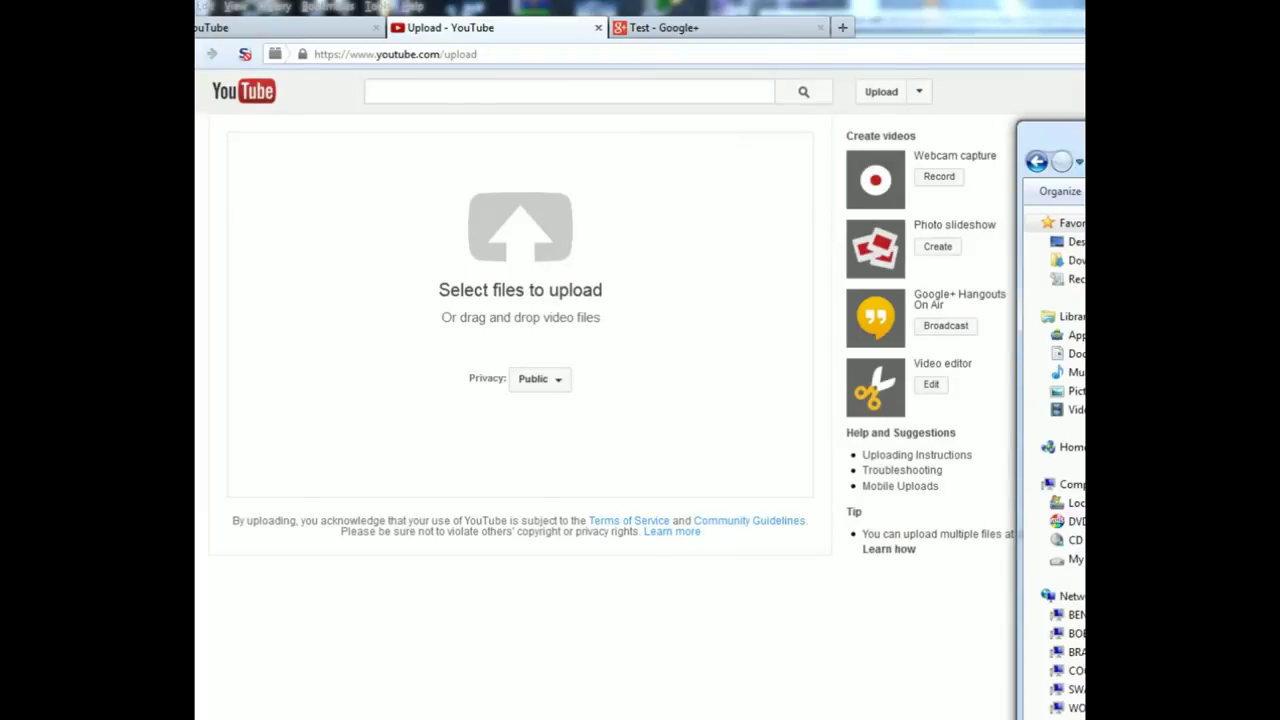
drag(1078, 330, 600, 300)
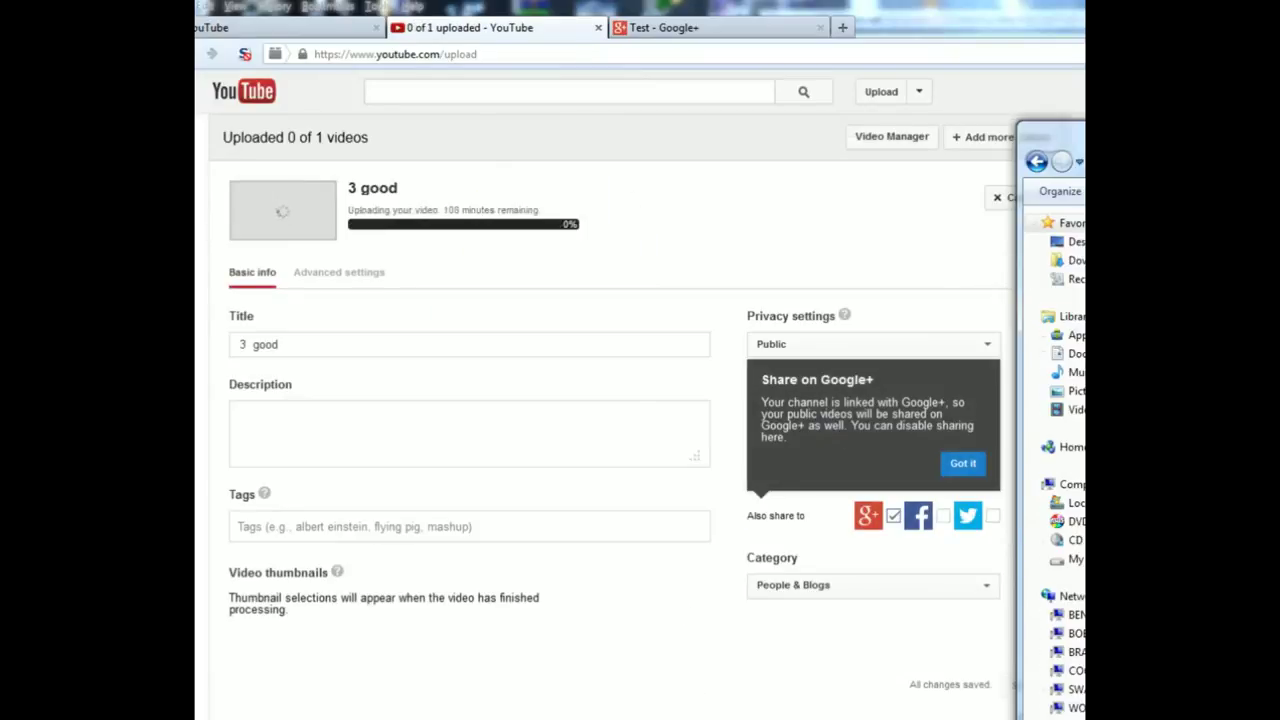
key(alt+F4)
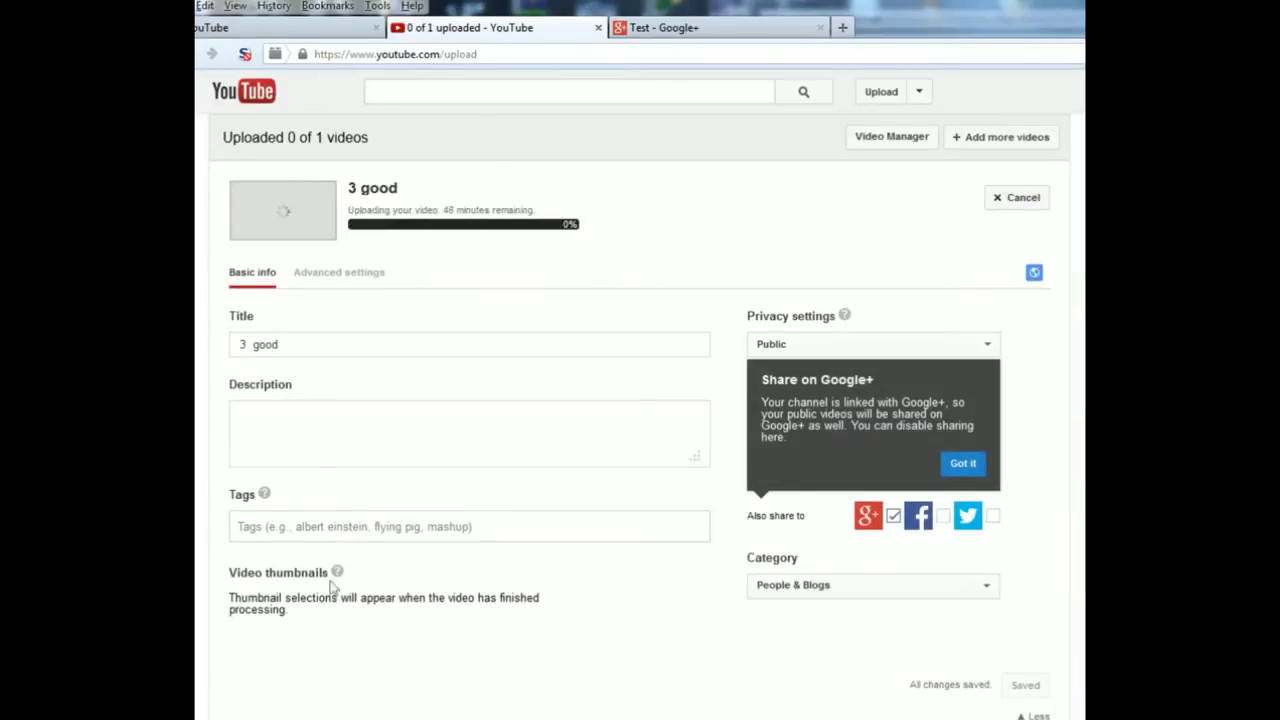
Dismiss the Google+ sharing notice and set image 13 from the skyrim pics folder as the video's custom thumbnail.
scroll(351, 600, down, 2)
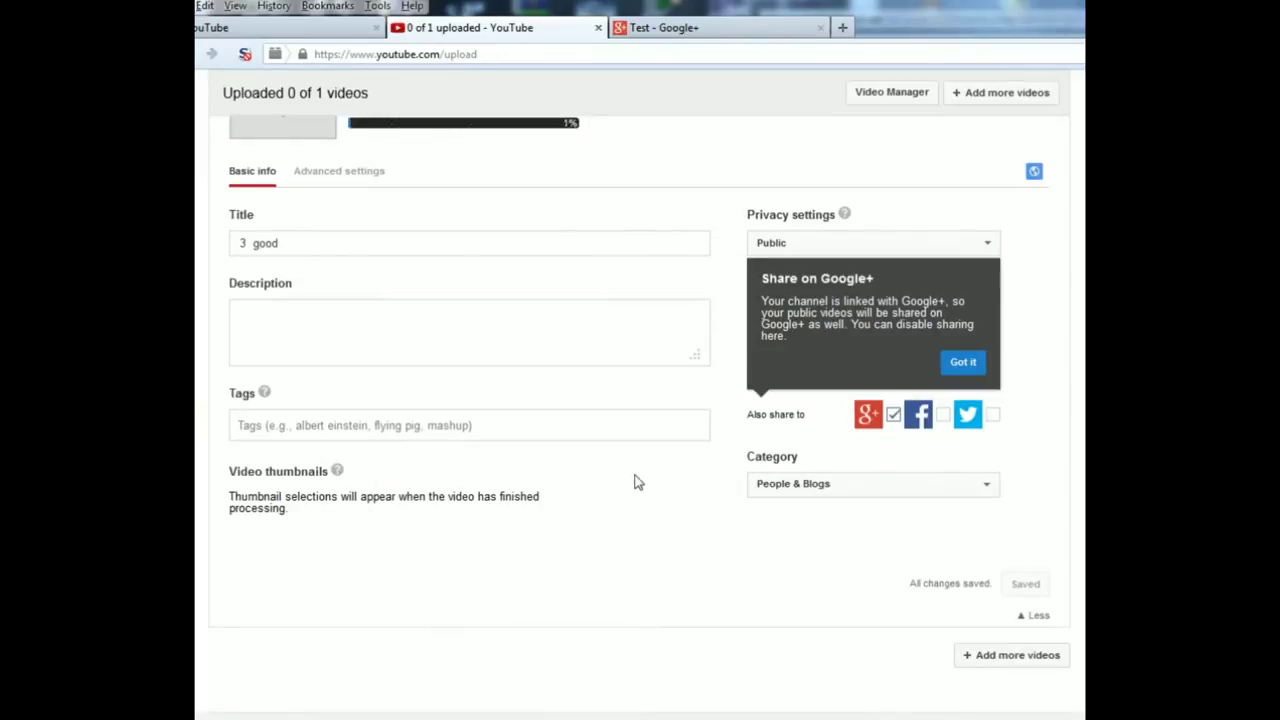
click(963, 362)
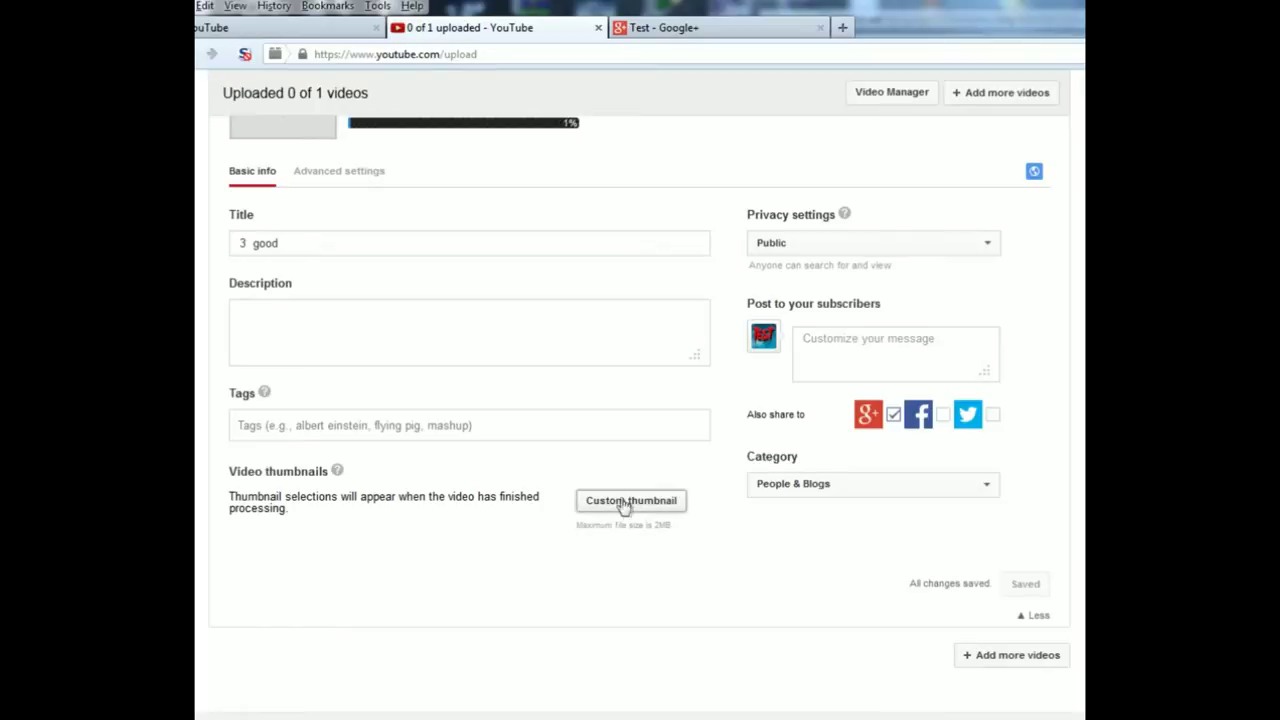
click(640, 499)
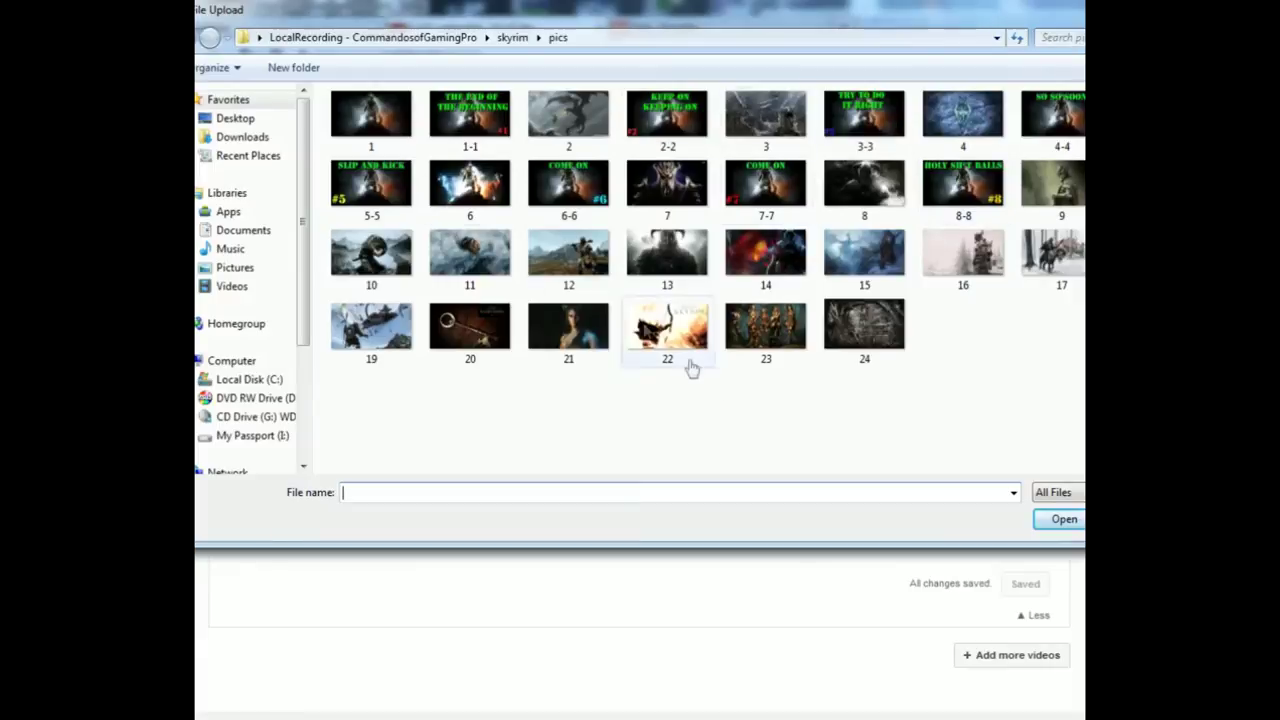
click(667, 255)
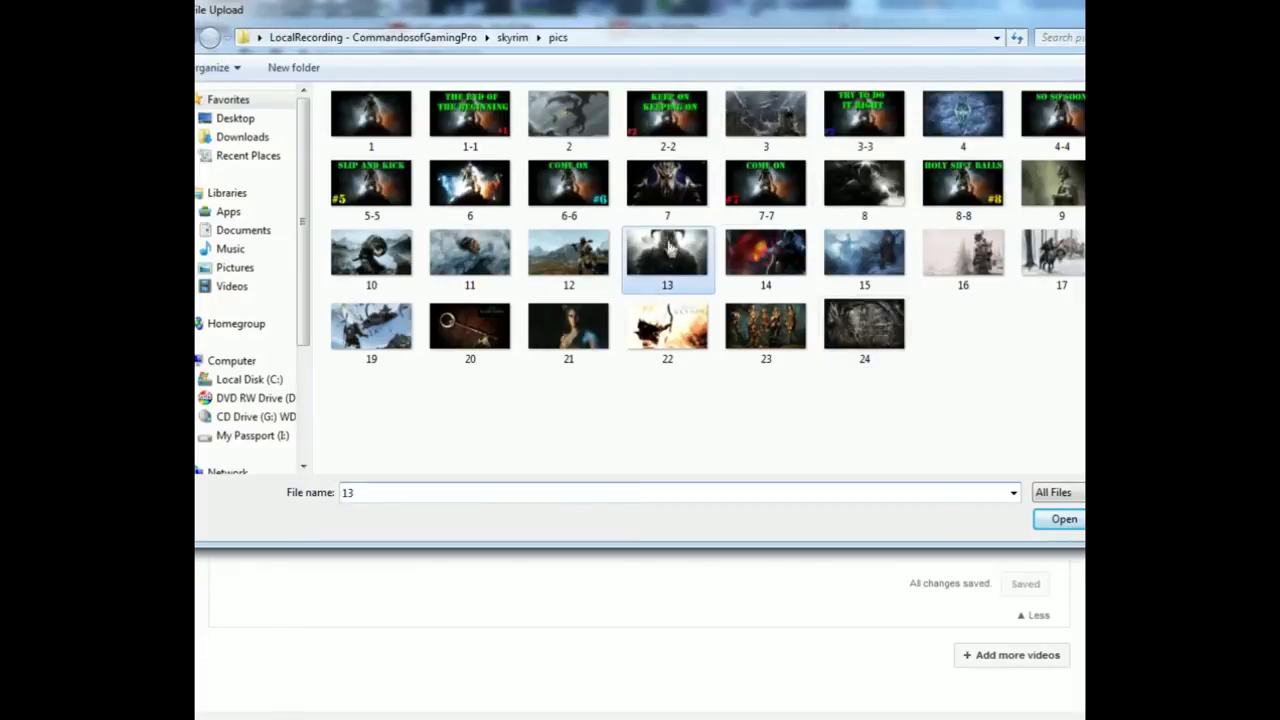
click(1064, 519)
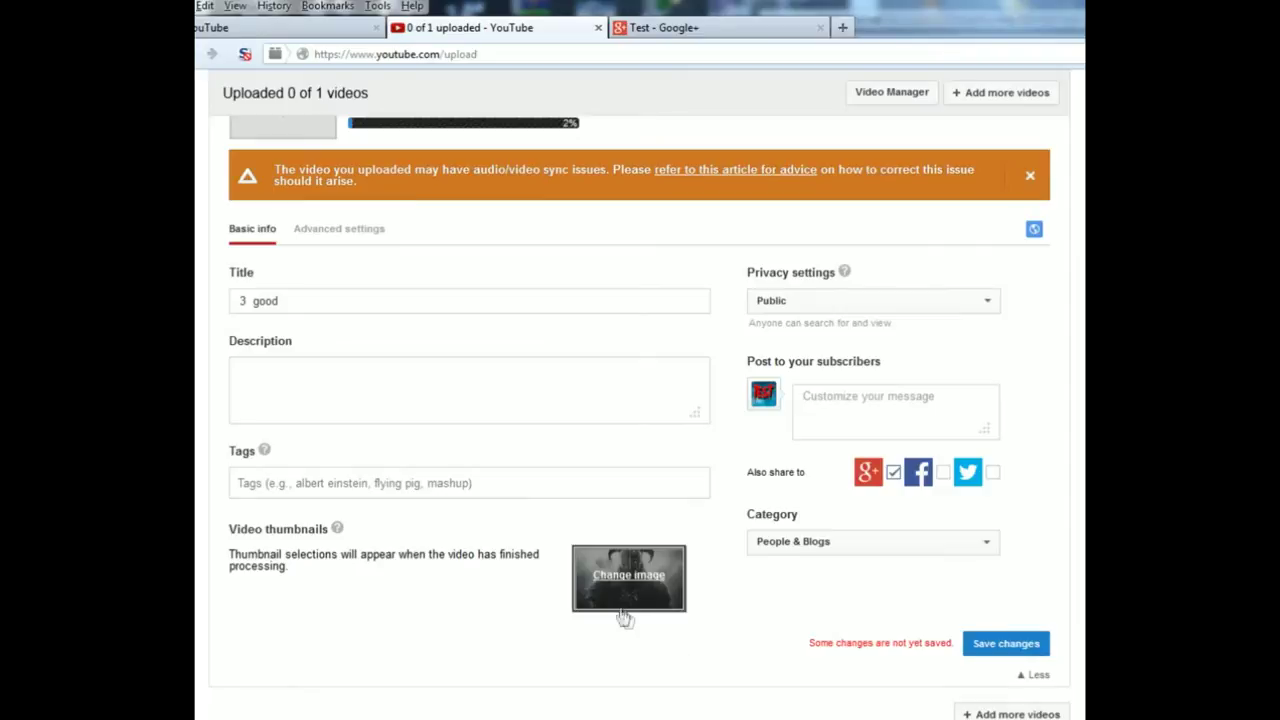
click(598, 565)
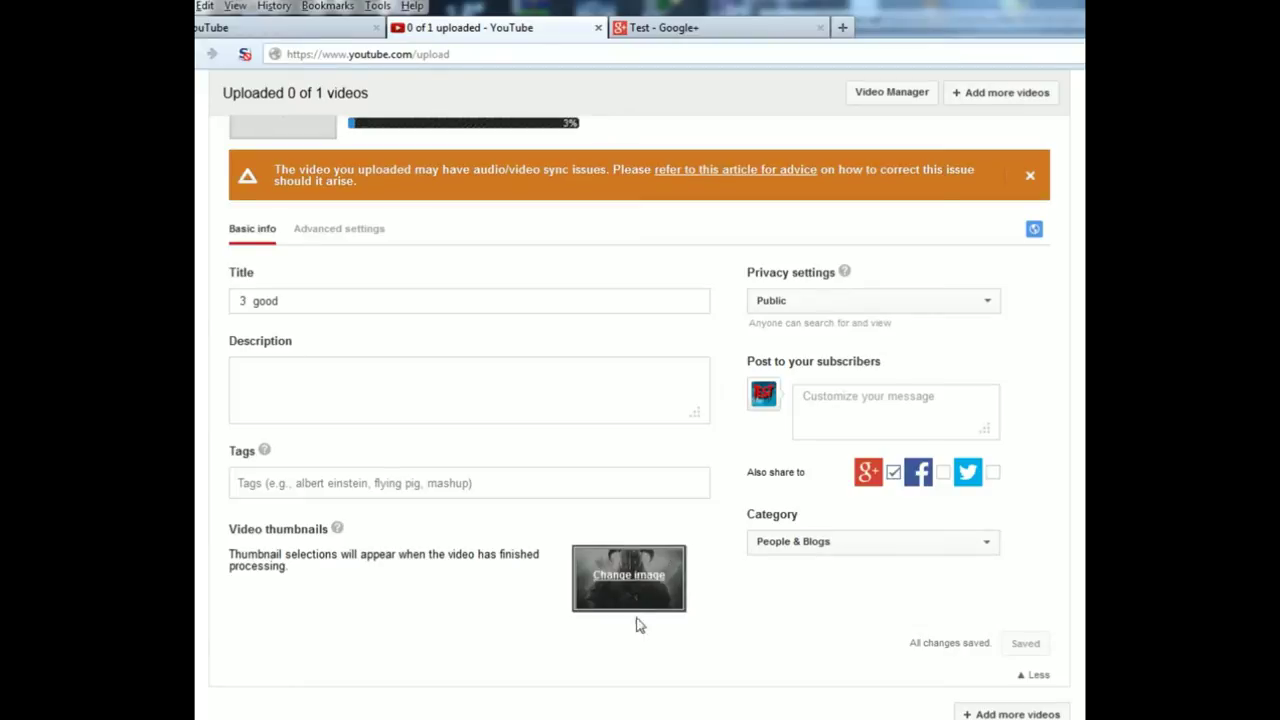
mouse_move(632, 586)
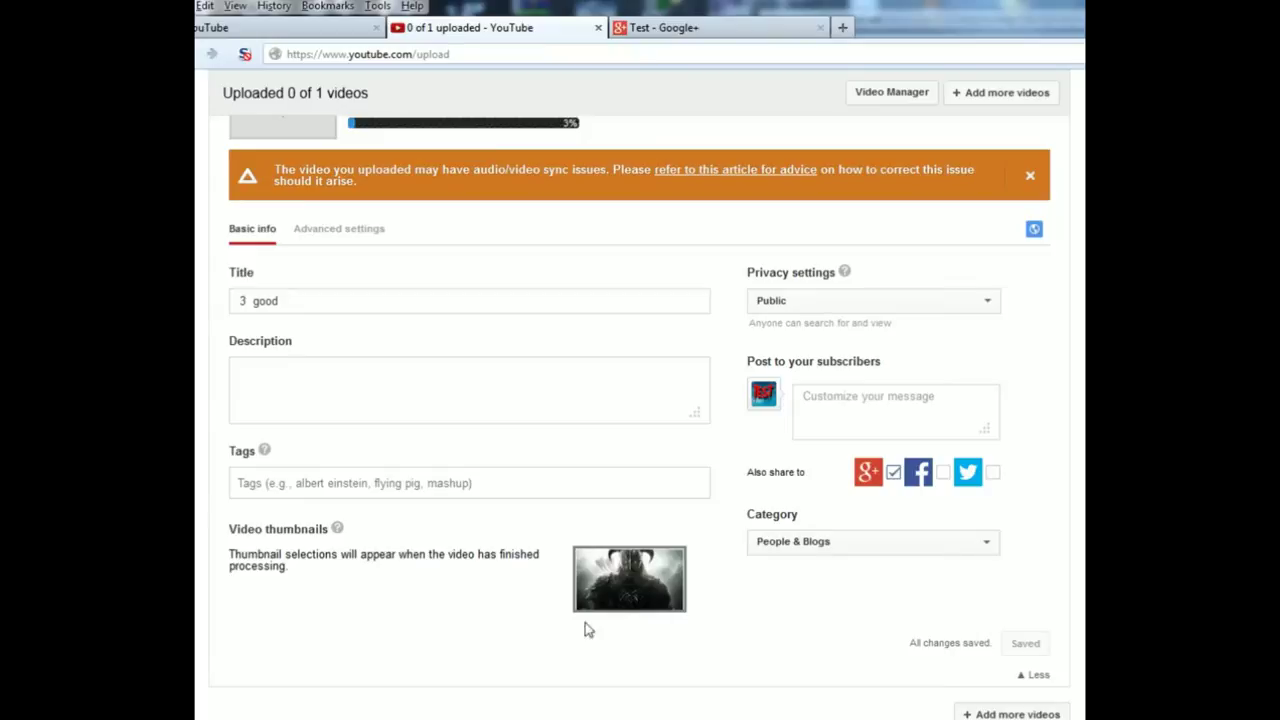
Move the browser window out of the way and open the "call of duty ghosts" text file in Notepad.
scroll(760, 615, up, 2)
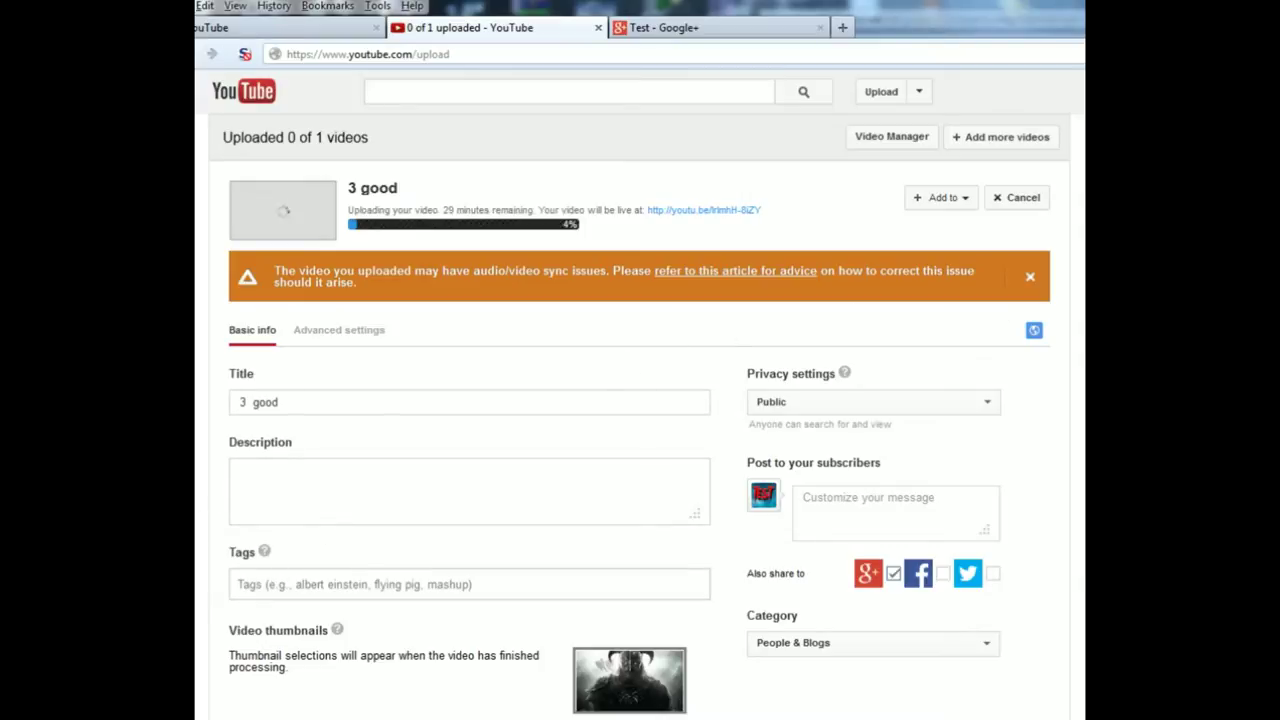
click(237, 584)
drag(575, 1, 625, 235)
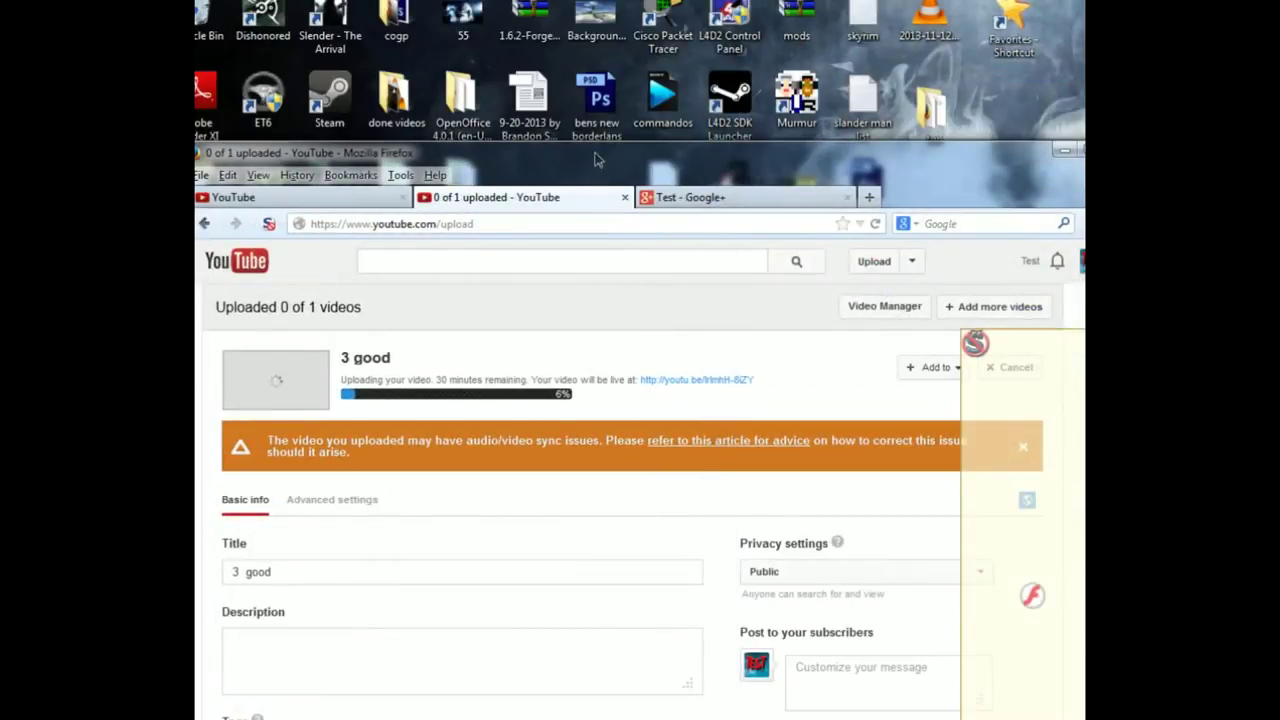
drag(600, 152, 568, 632)
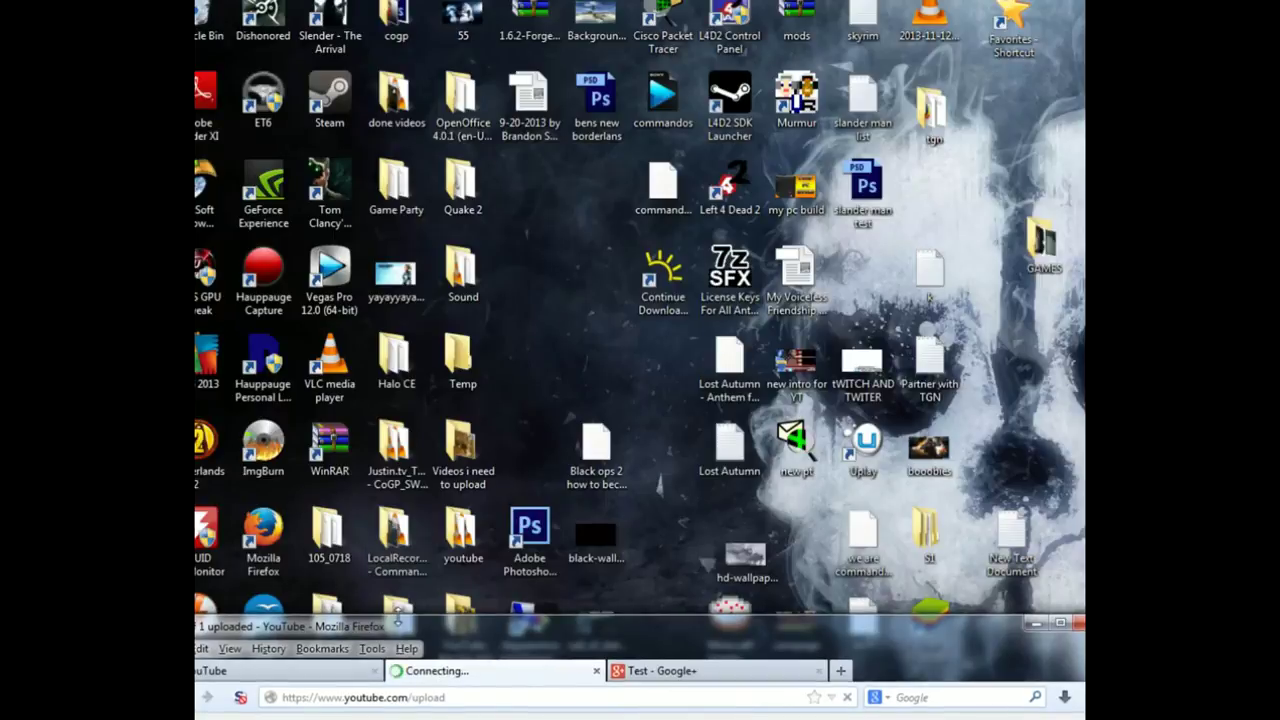
drag(398, 632, 607, 652)
double_click(318, 618)
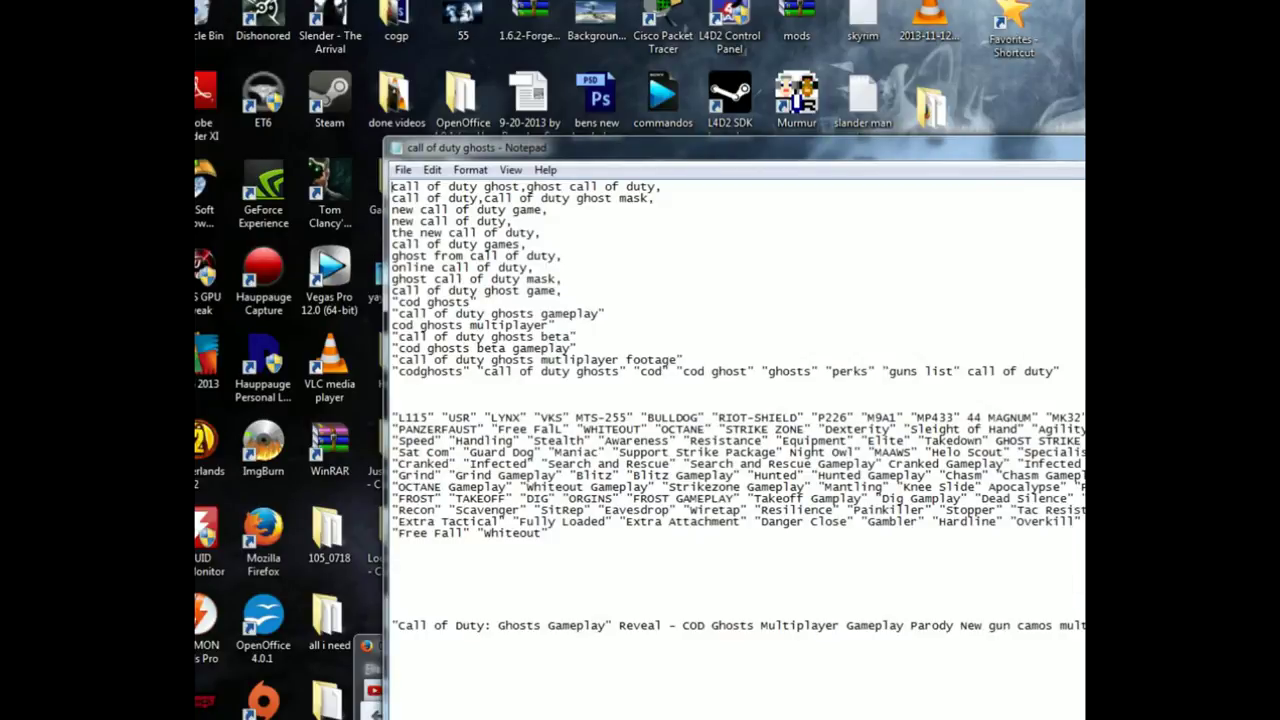
Examine the Call of Duty keyword list in the text file and return to the video upload page in Firefox.
scroll(738, 400, down, 6)
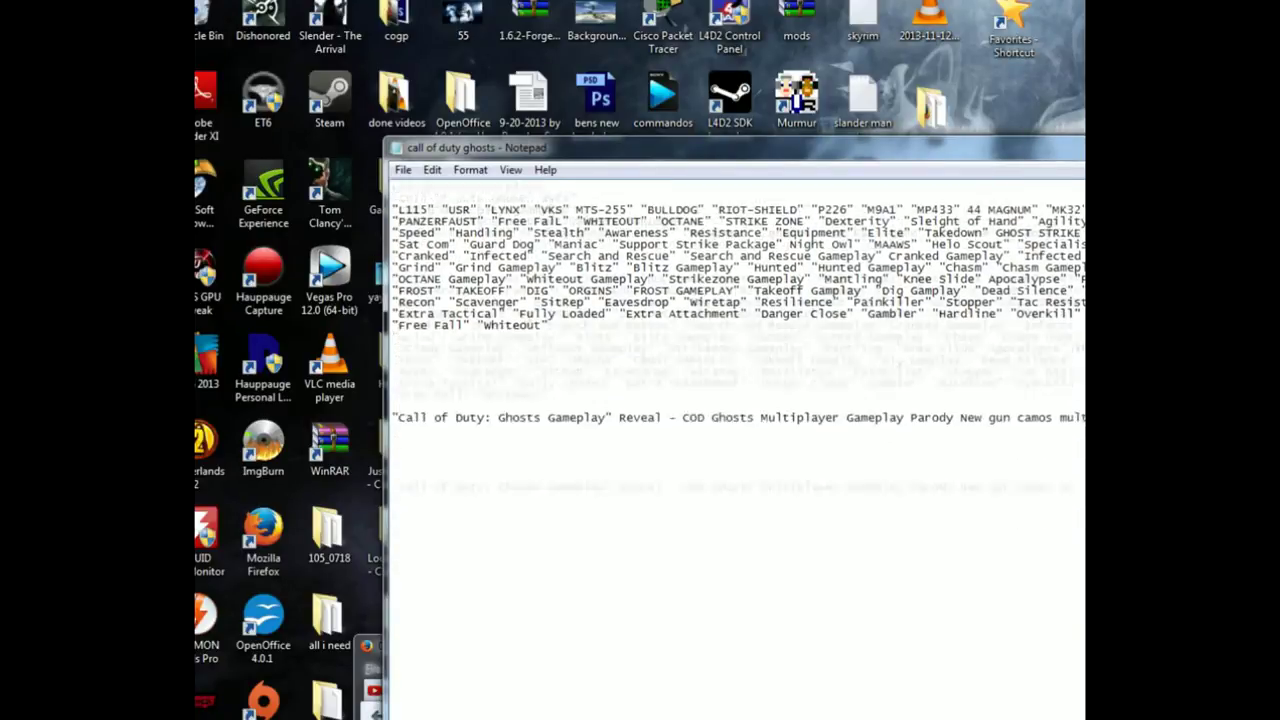
scroll(738, 400, up, 6)
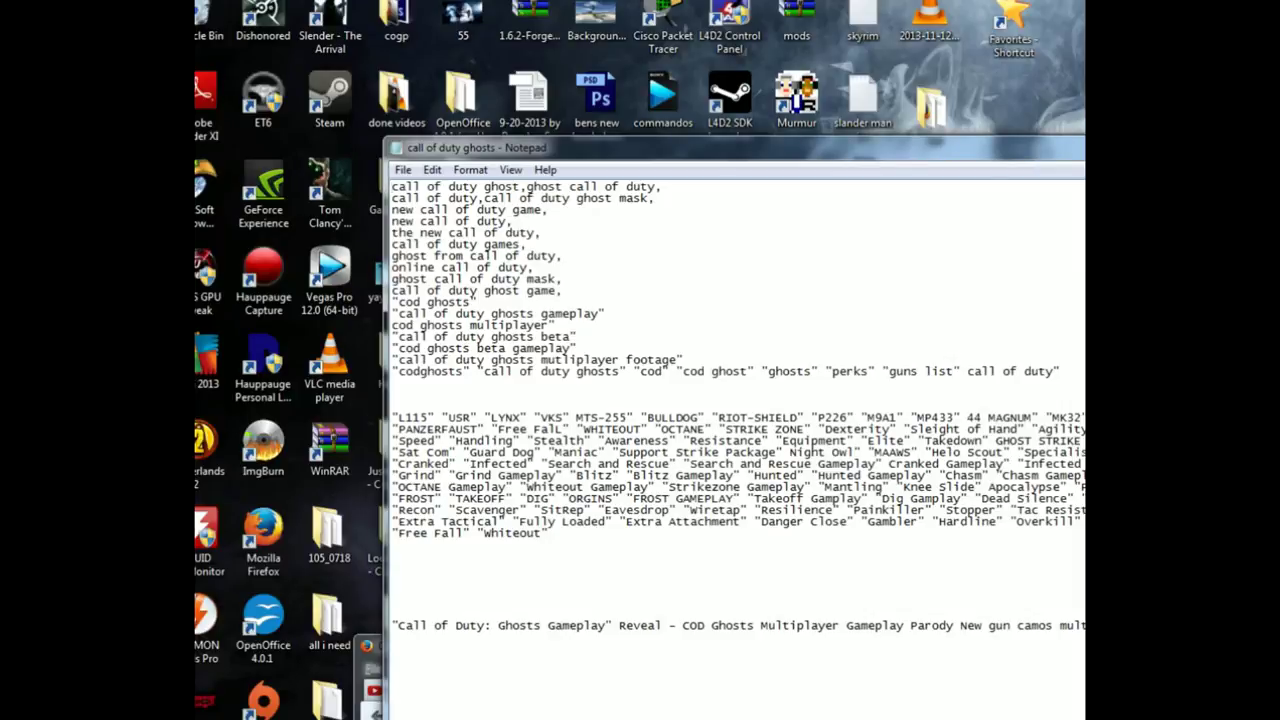
drag(1060, 371, 398, 186)
click(513, 221)
key(alt+Tab)
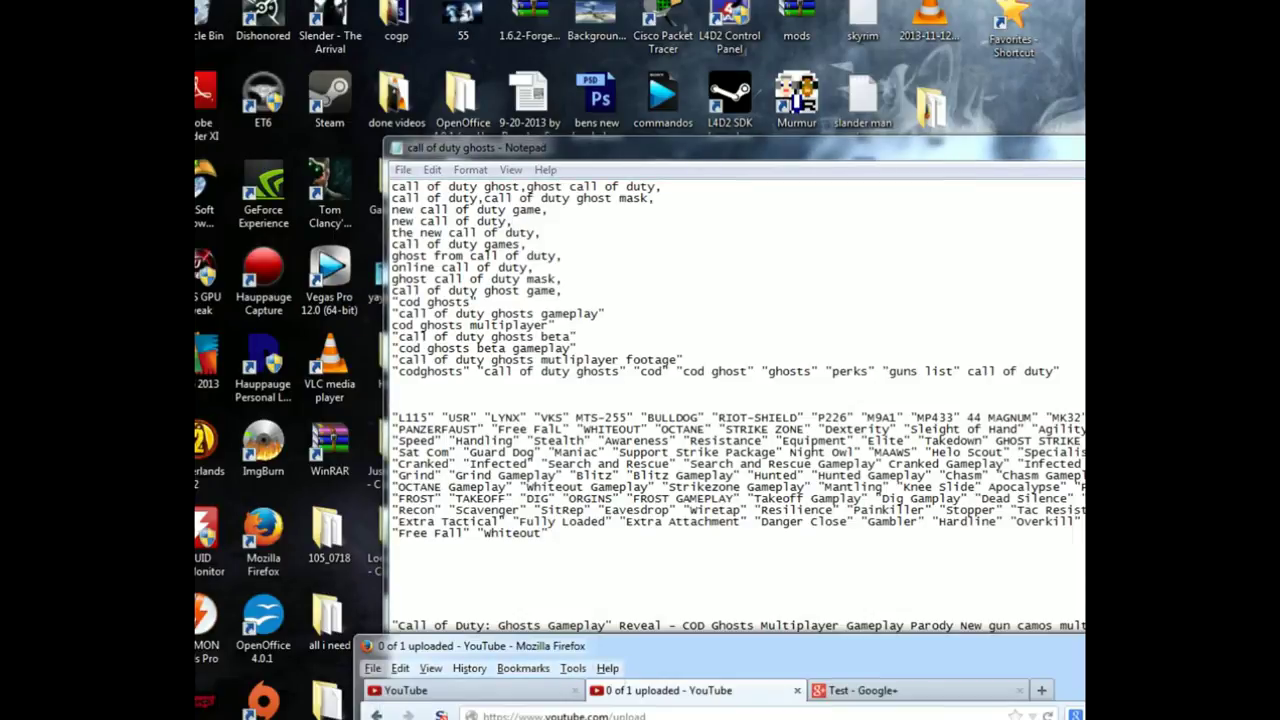
drag(470, 646, 385, 0)
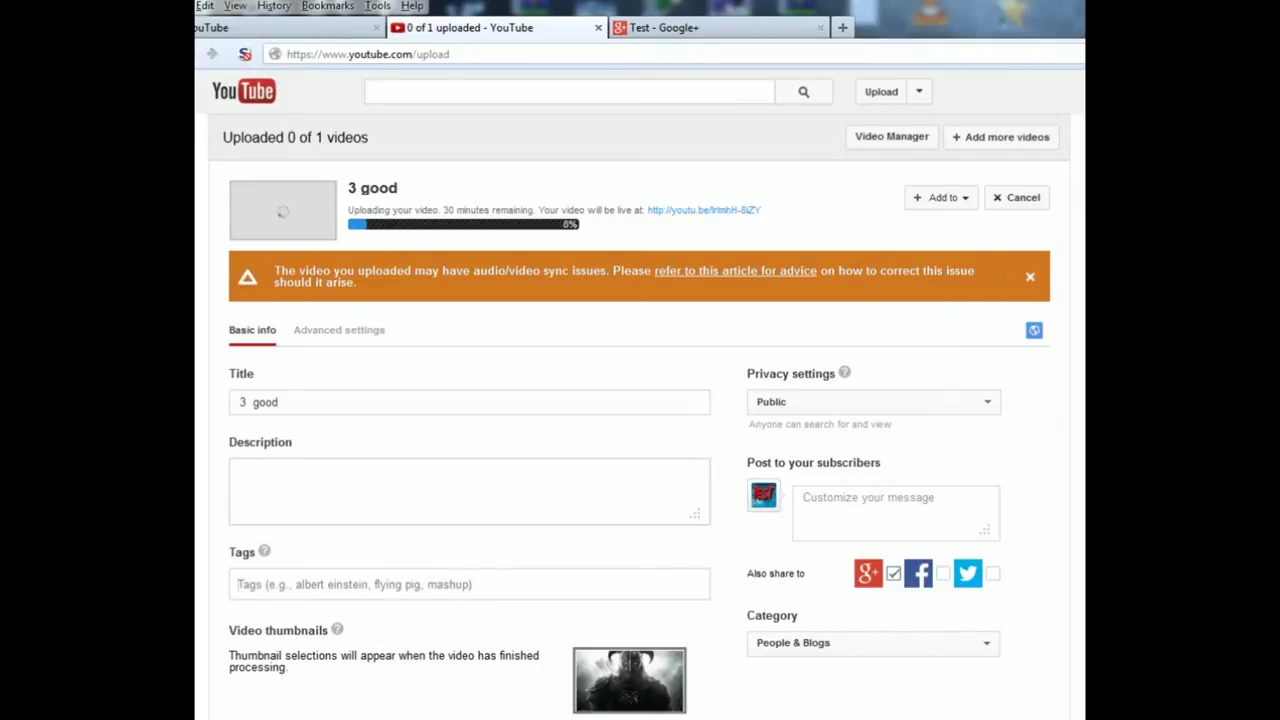
Search Google for "cod ghost" in a new tab and open the Wikipedia article on Call of Duty: Ghosts.
click(240, 470)
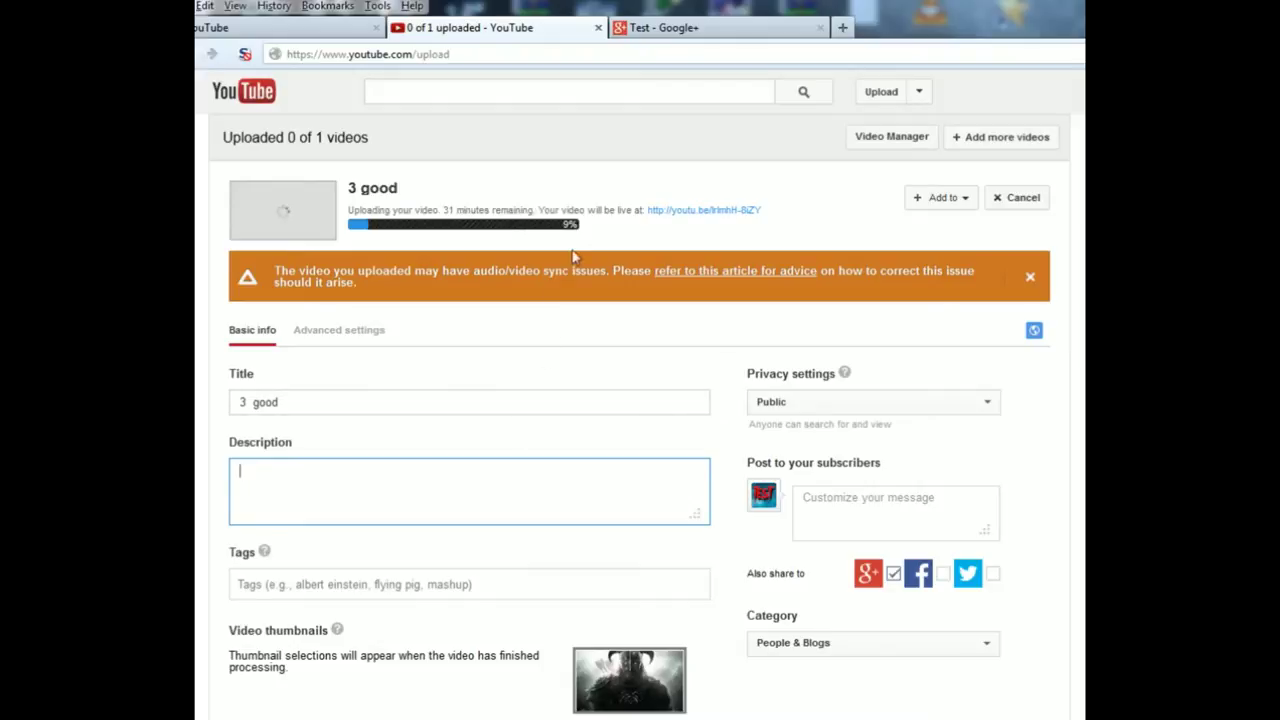
click(845, 28)
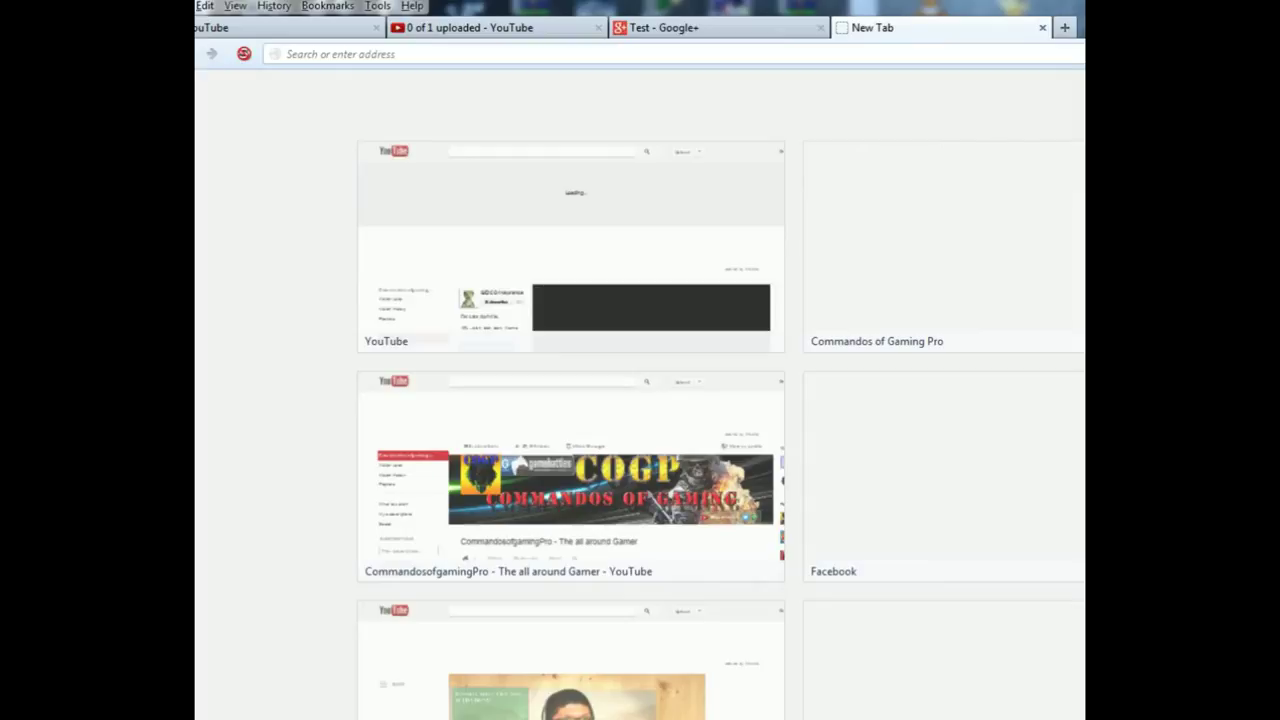
text(cod ghost)
key(Return)
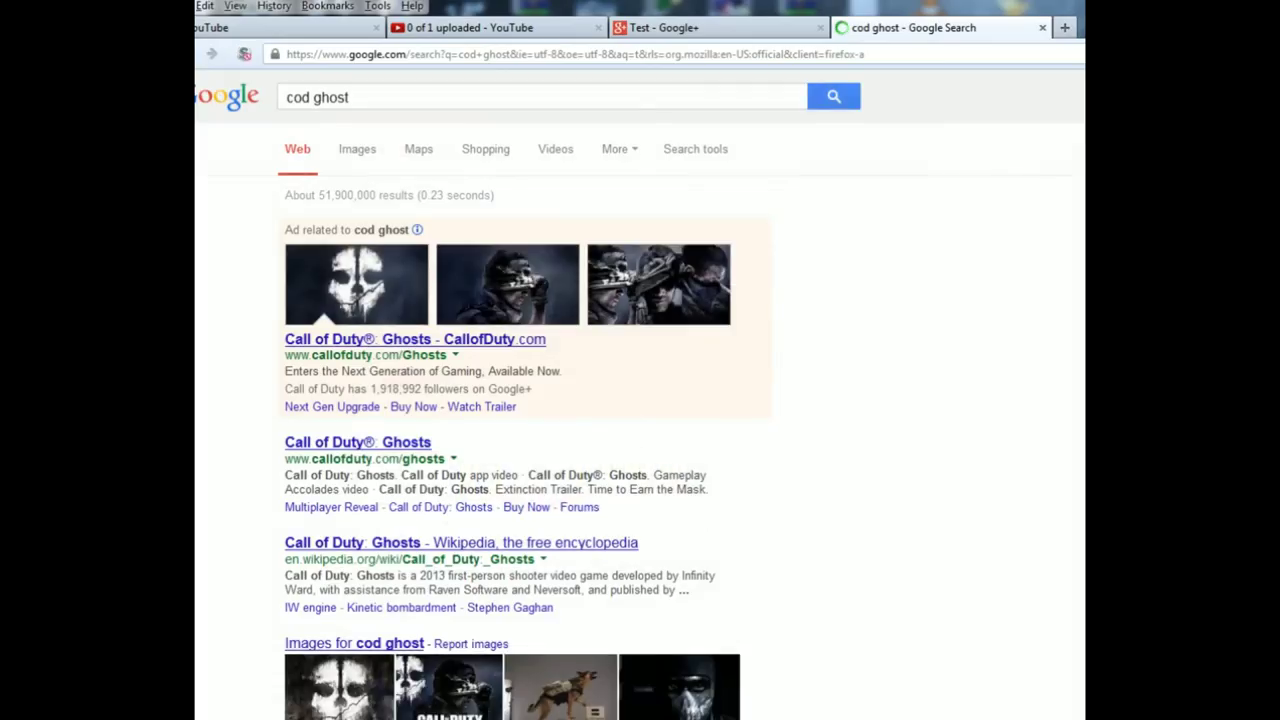
scroll(440, 430, down, 3)
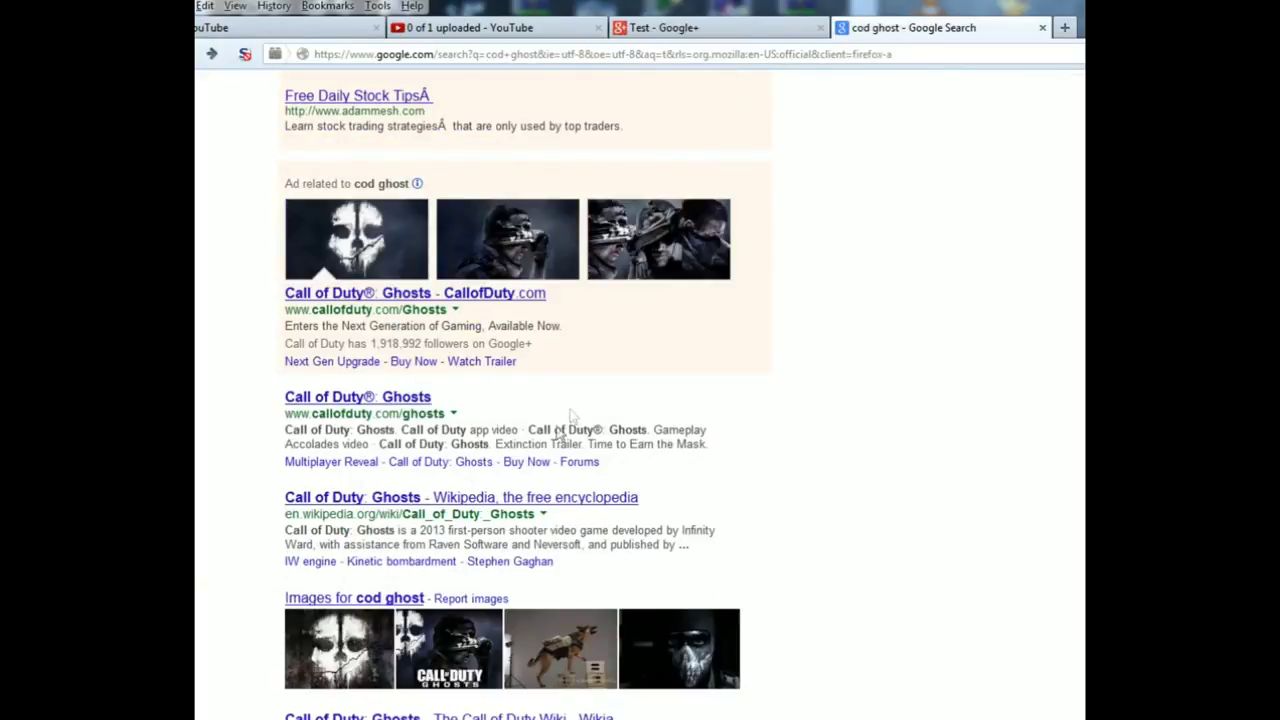
click(470, 498)
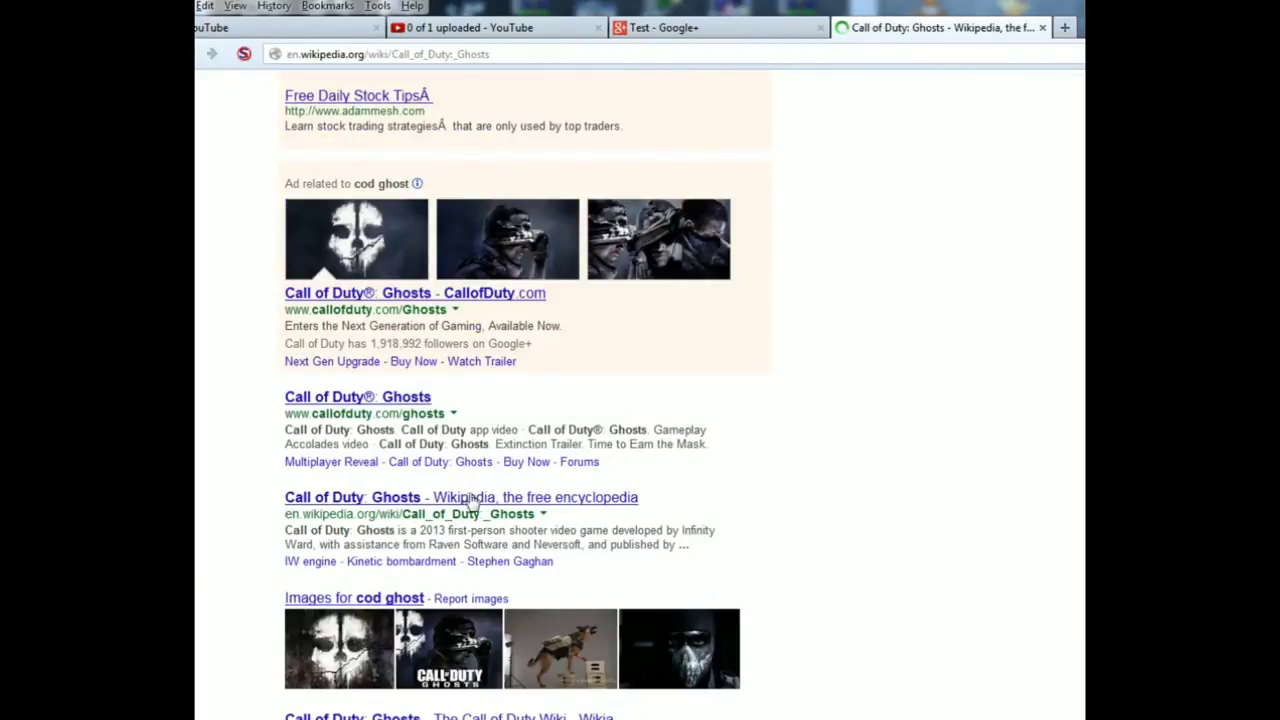
Examine the Wikipedia article's gameplay, game mode, story and development sections as source text for a video description.
scroll(580, 484, down, 6)
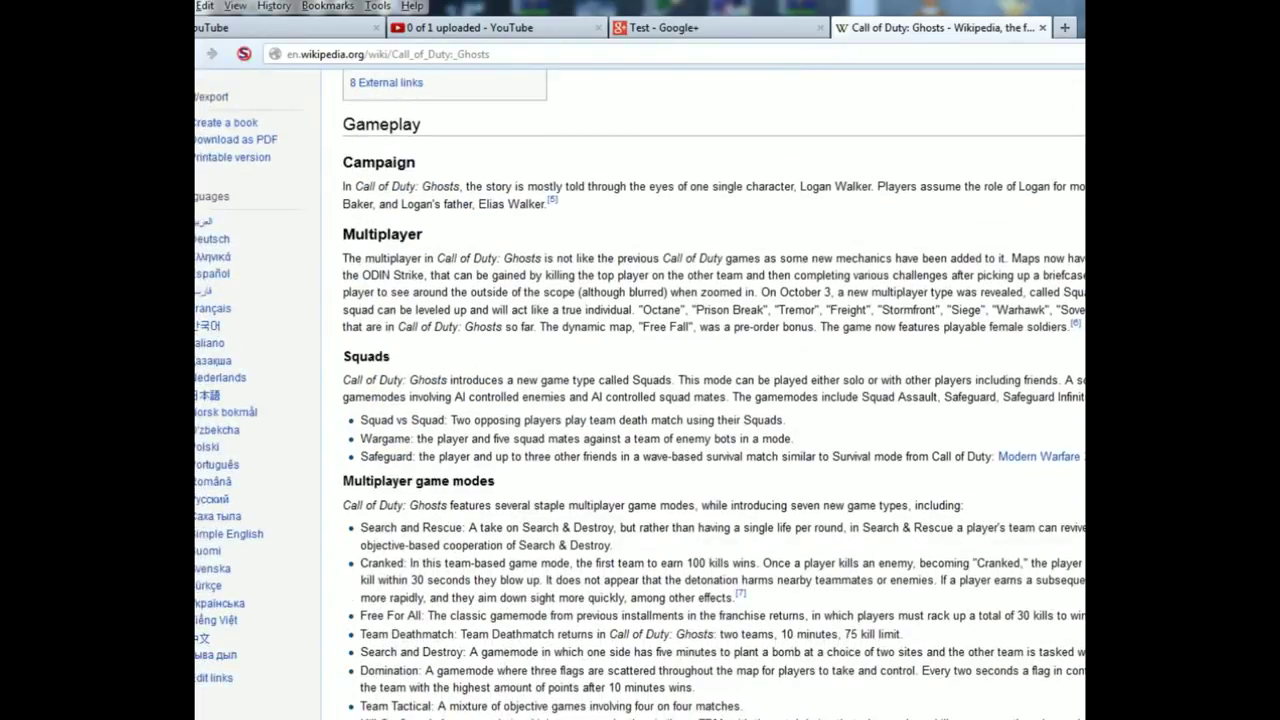
key(ctrl+Tab)
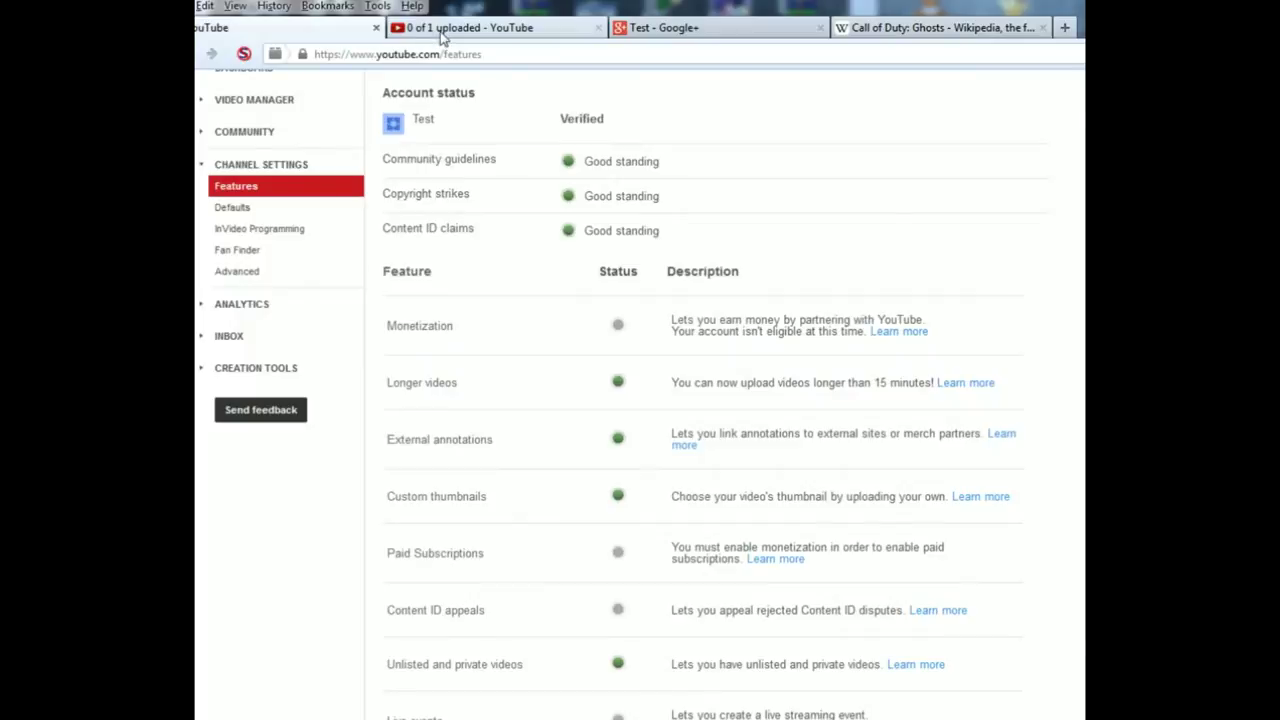
key(ctrl+Tab)
click(978, 36)
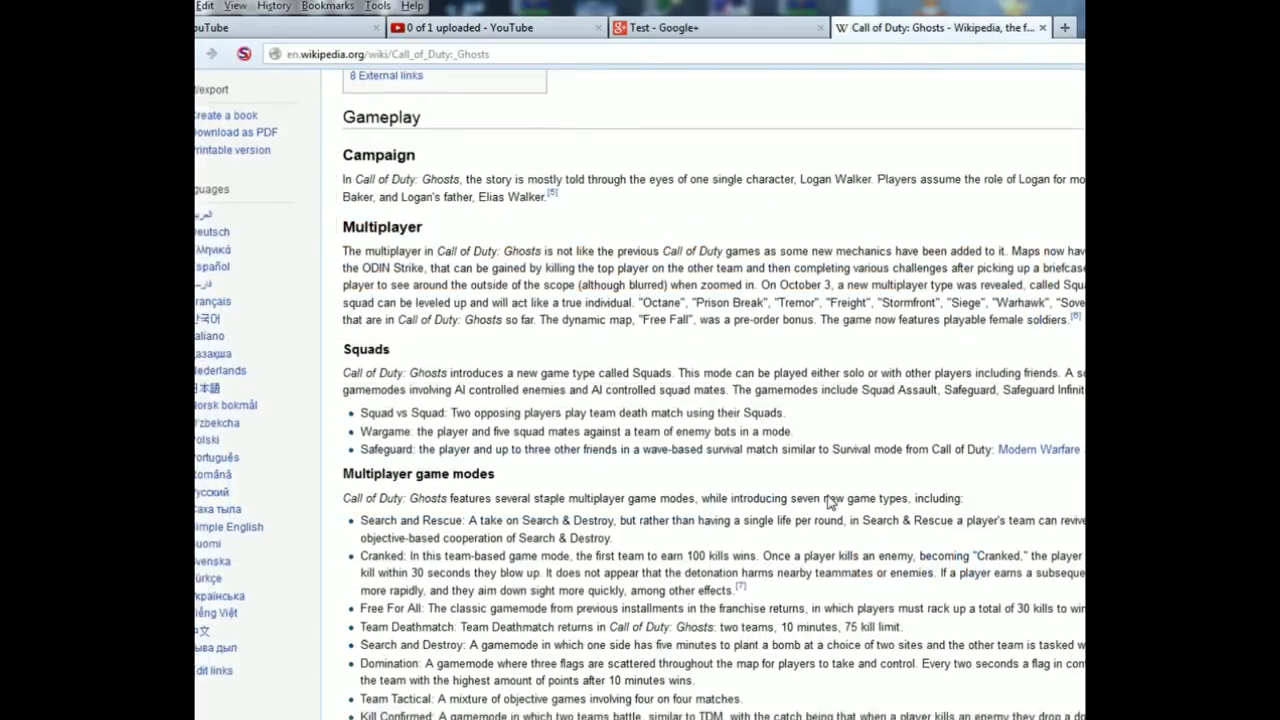
scroll(243, 443, down, 2)
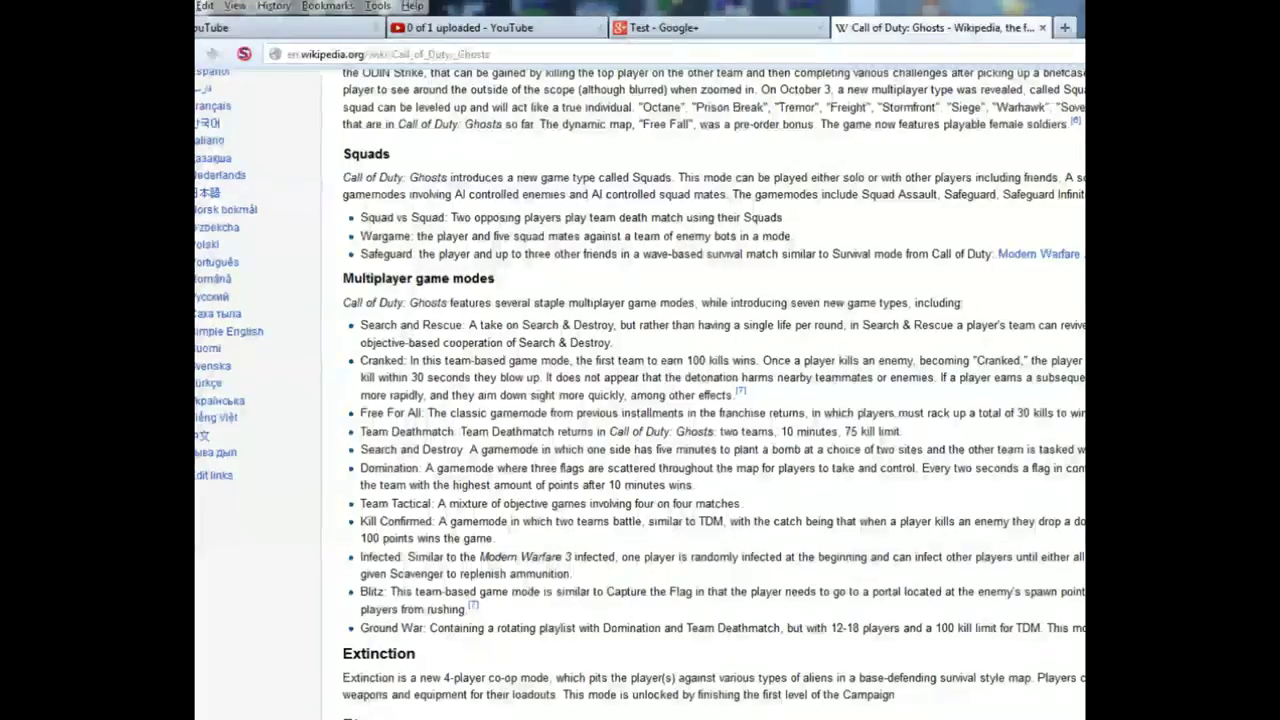
scroll(575, 606, down, 10)
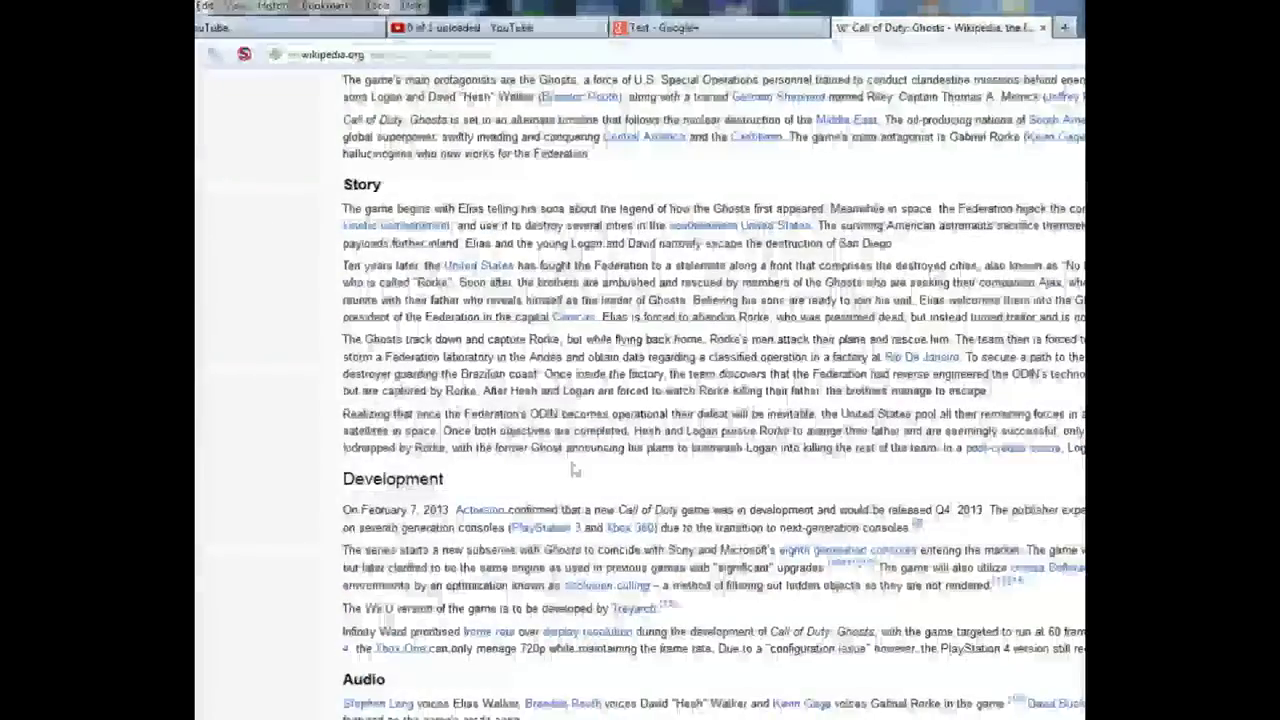
scroll(610, 480, down, 3)
scroll(640, 400, up, 1)
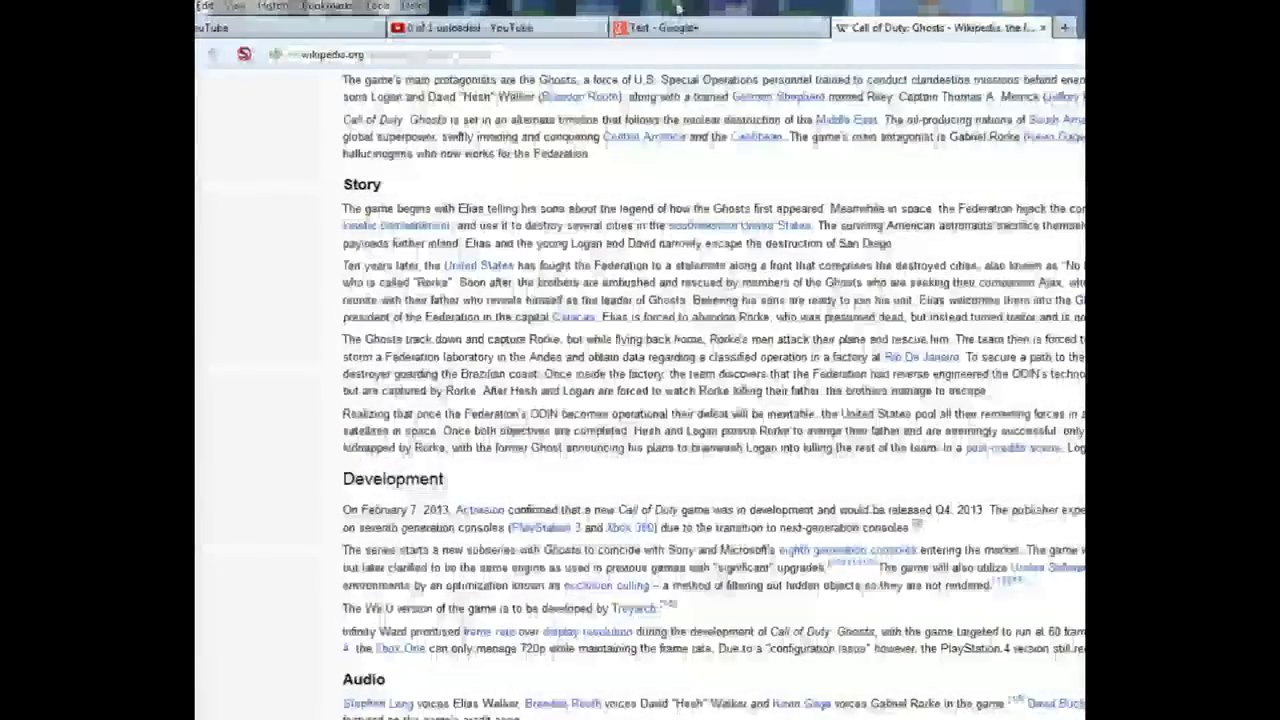
Return to the video upload page and clear the video's title.
click(470, 27)
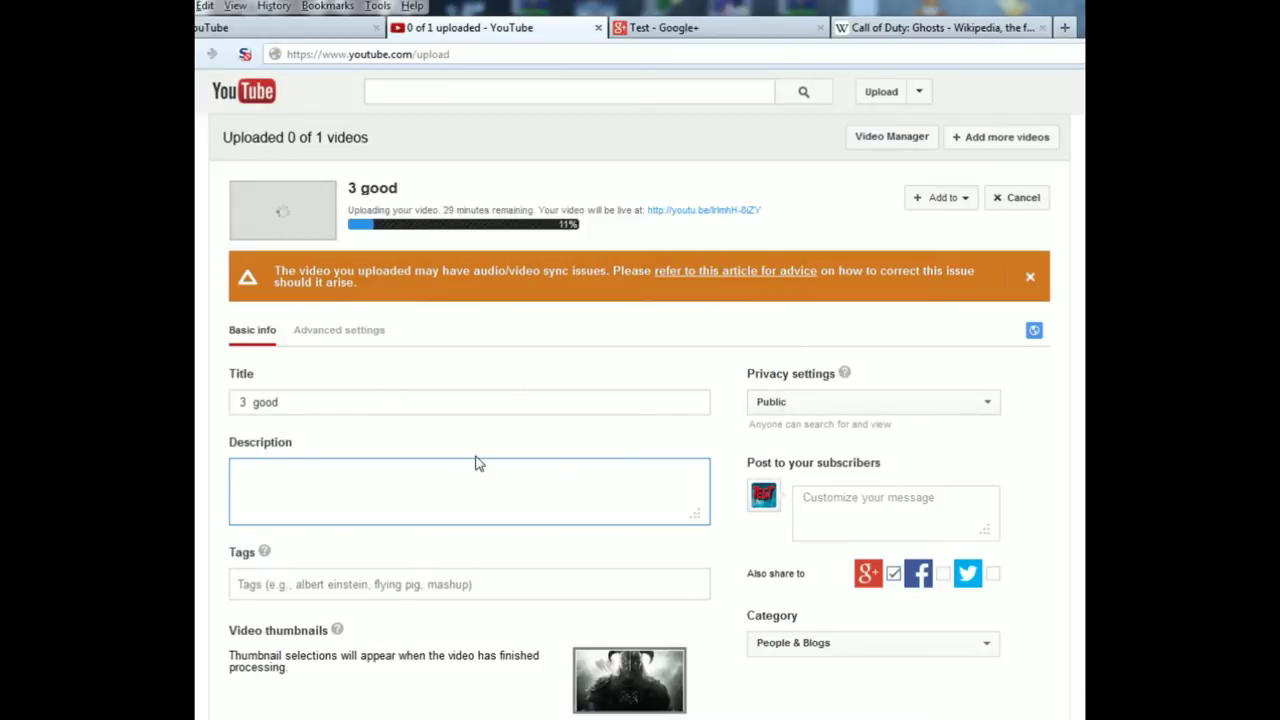
key(shift+Tab)
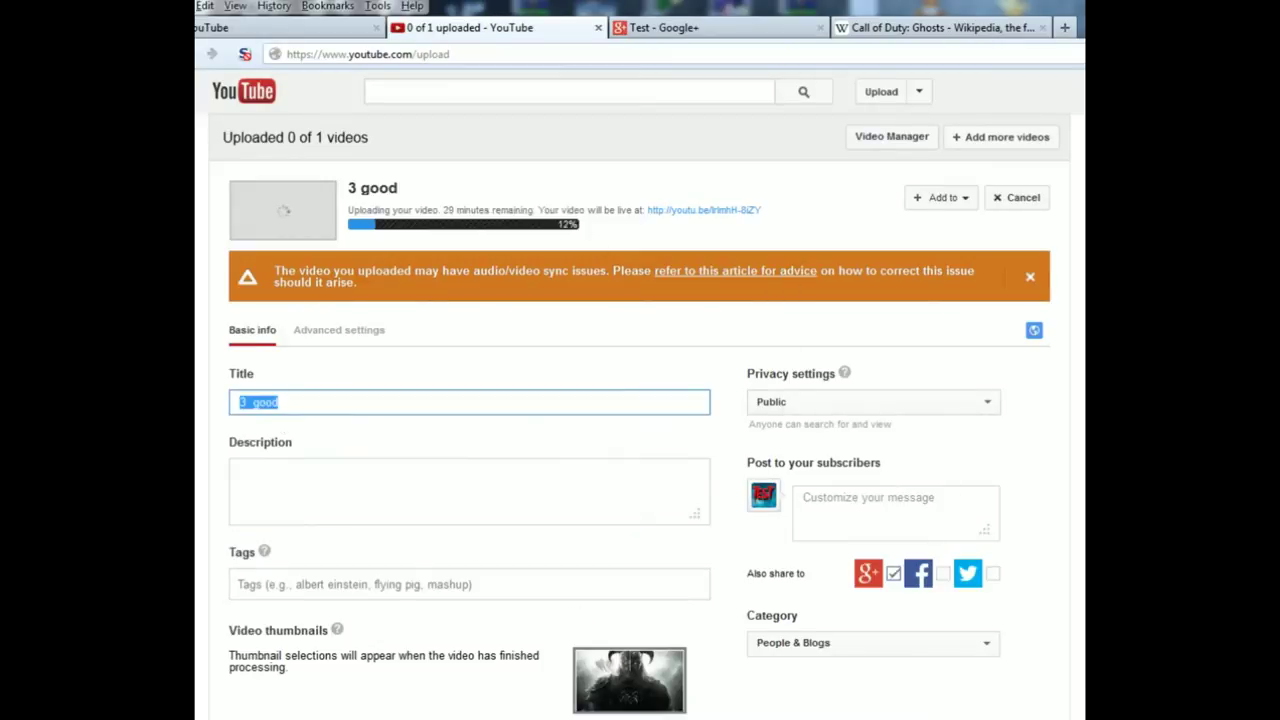
key(BackSpace)
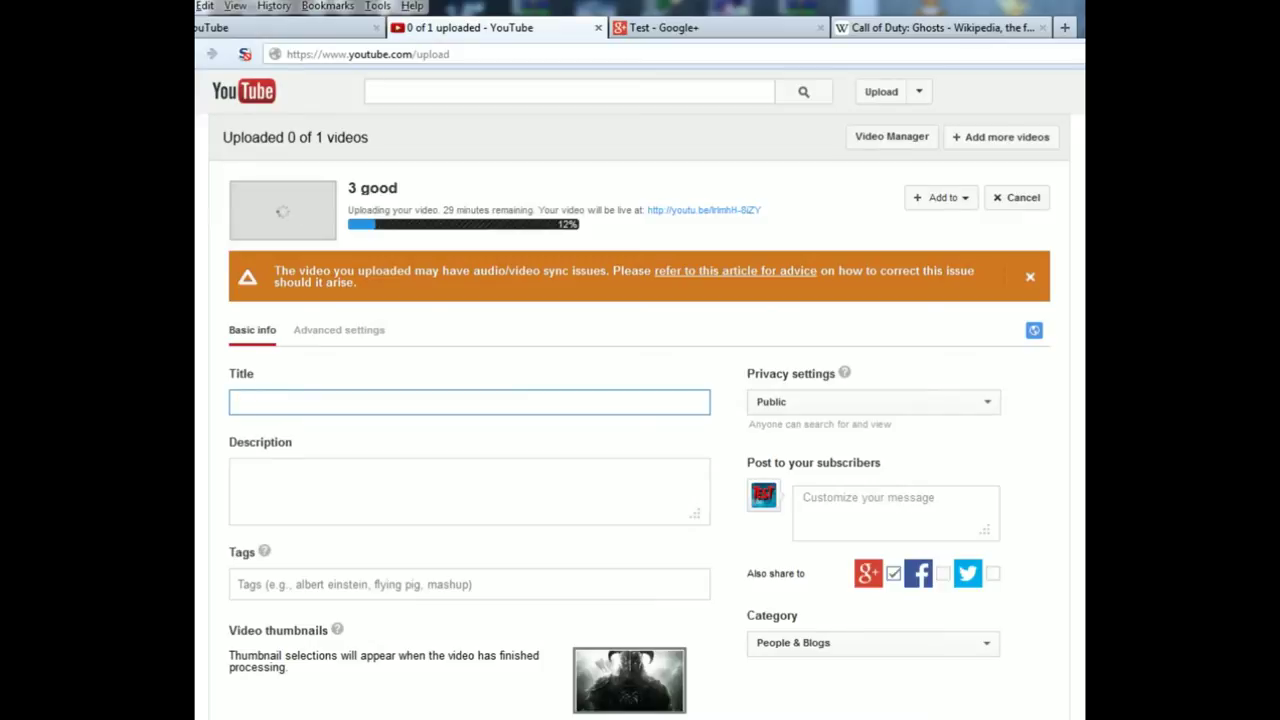